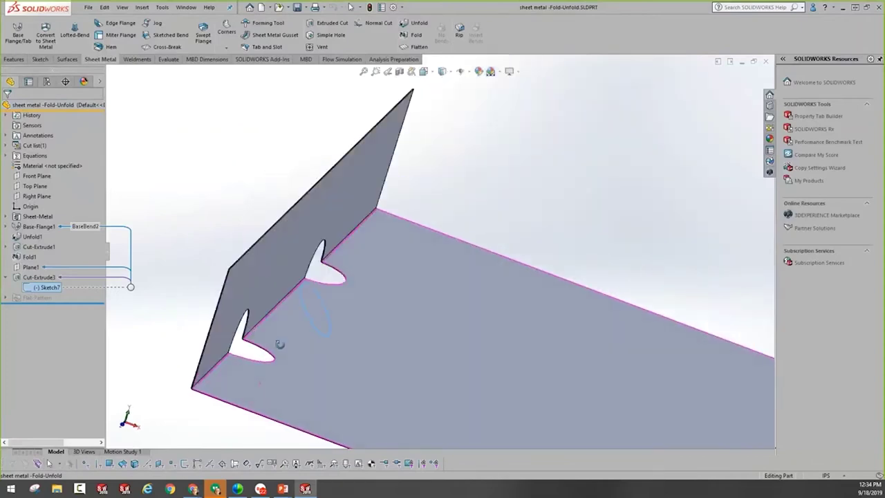
Flatten the sheet metal part to inspect the two cutouts across the bend, and return it to its folded state
left_click(39, 277)
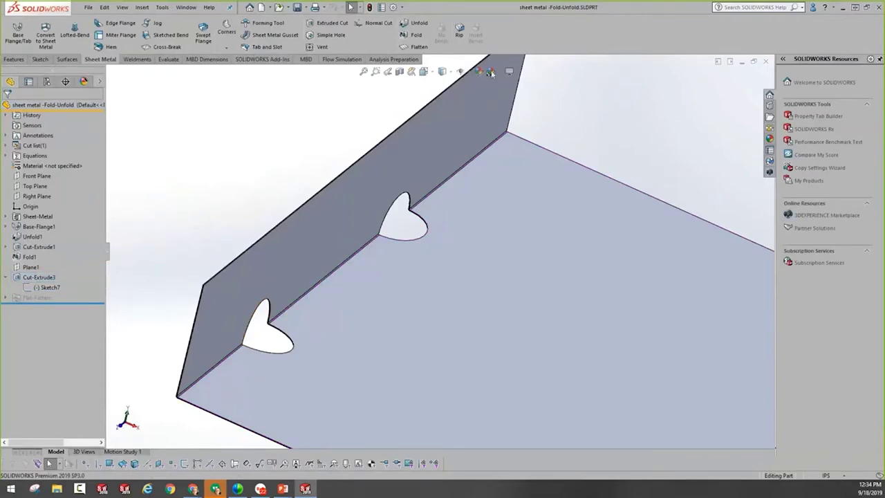
left_click(416, 47)
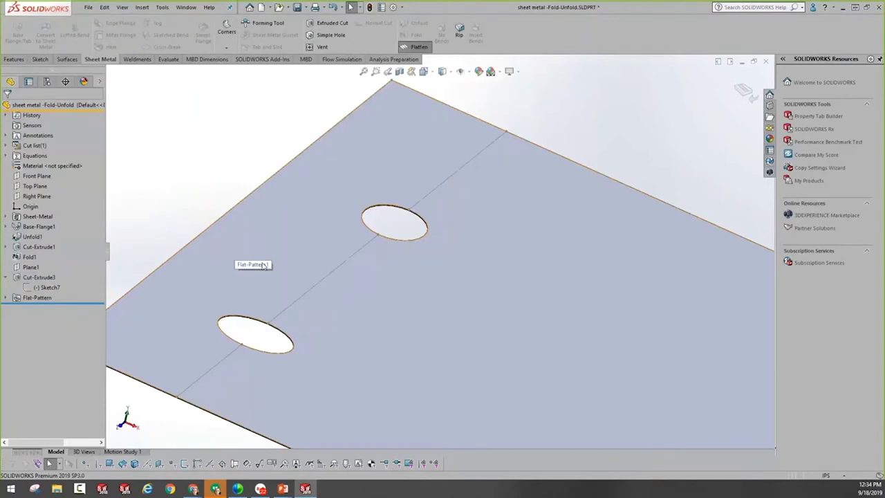
scroll(296, 306, "up", 2)
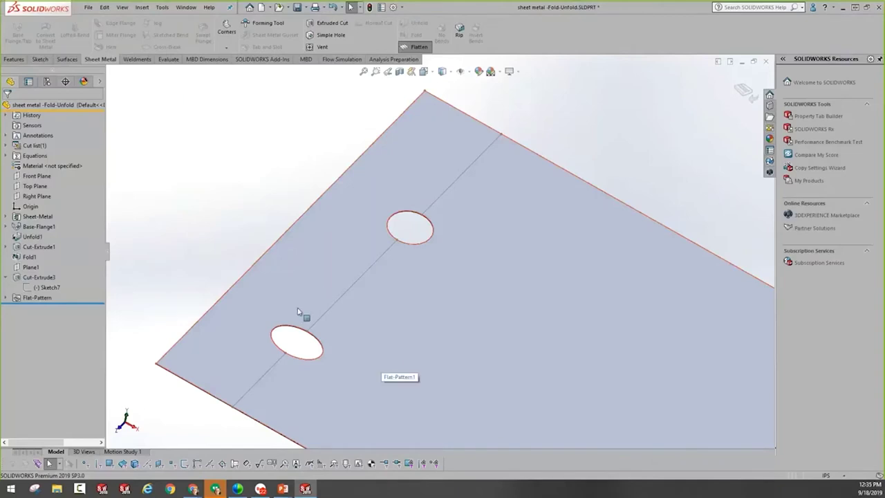
left_click(419, 47)
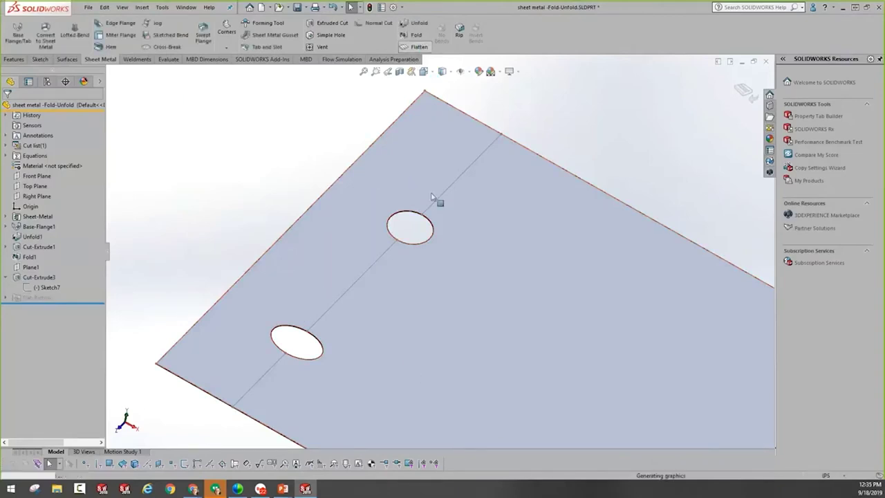
scroll(588, 277, "up", 2)
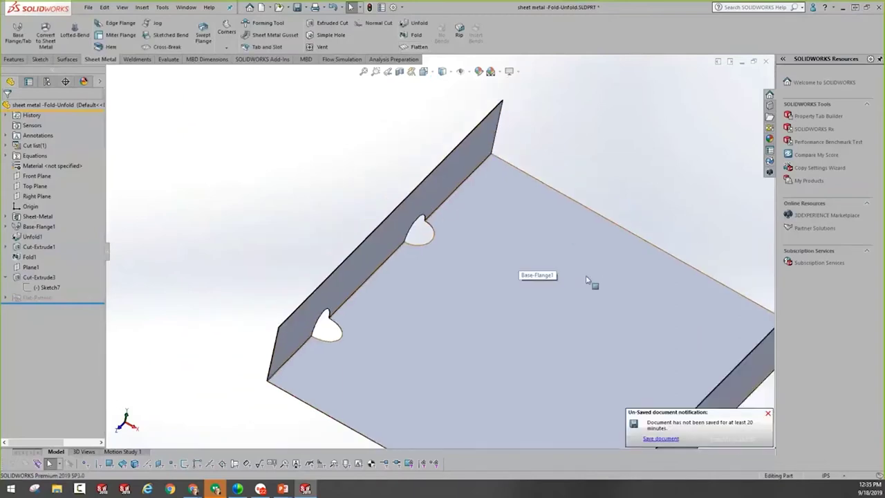
Examine the folded cutouts up close, and toggle the flat pattern on and off to compare their shapes
scroll(463, 214, "down", 2)
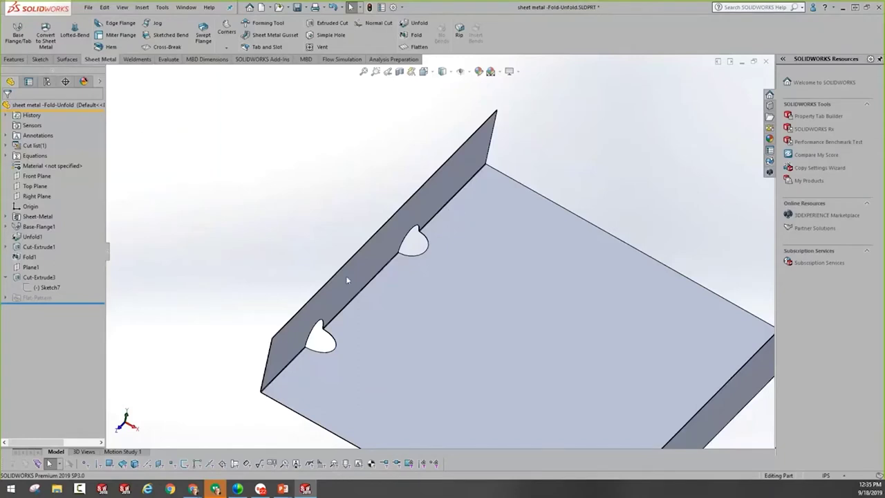
middle_click_drag(419, 312, 450, 316)
scroll(490, 308, "down", 5)
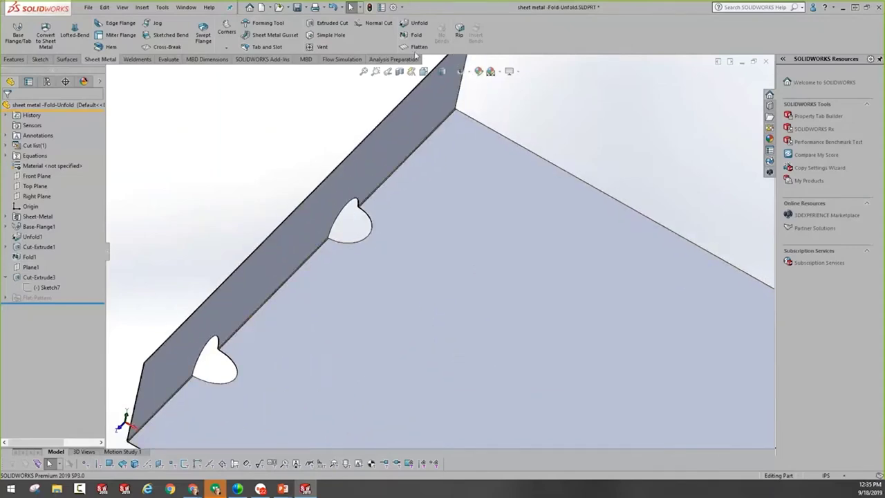
middle_click_drag(440, 256, 423, 185)
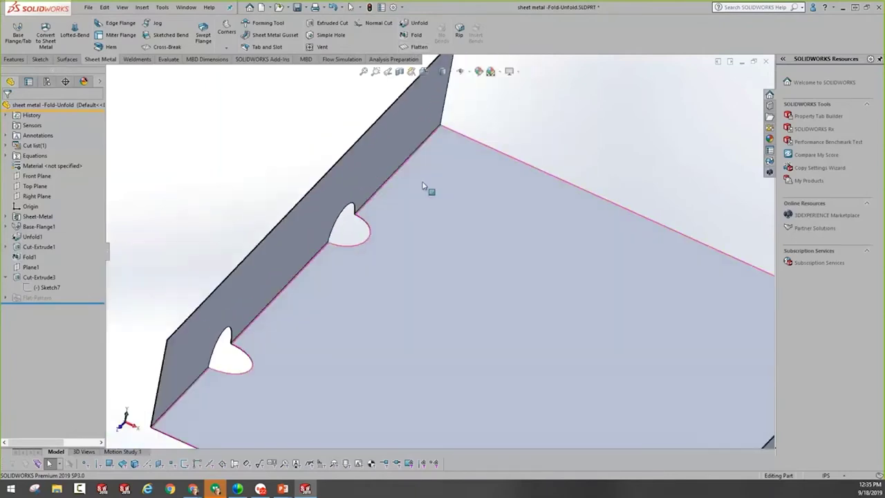
left_click(415, 47)
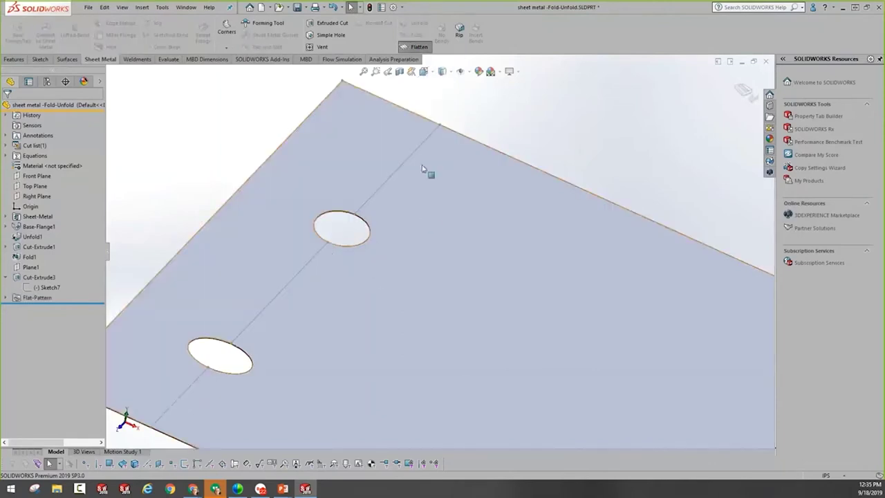
left_click(420, 47)
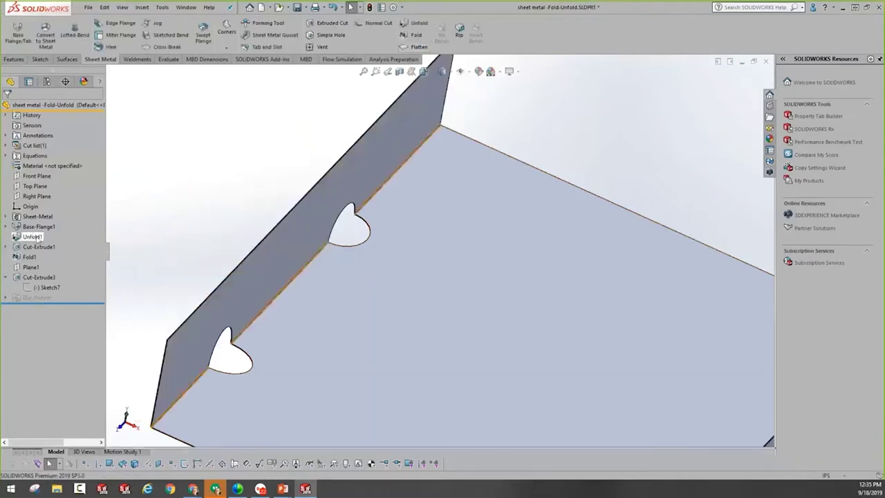
mouse_move(38, 238)
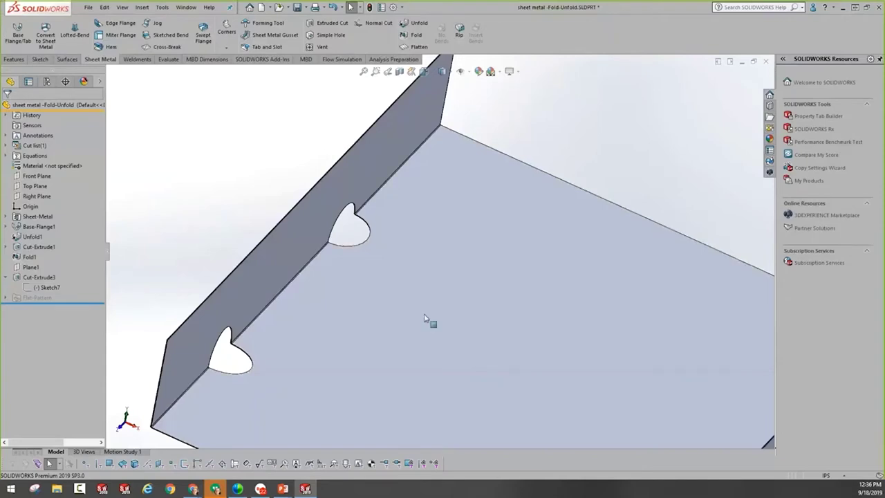
left_click(361, 347)
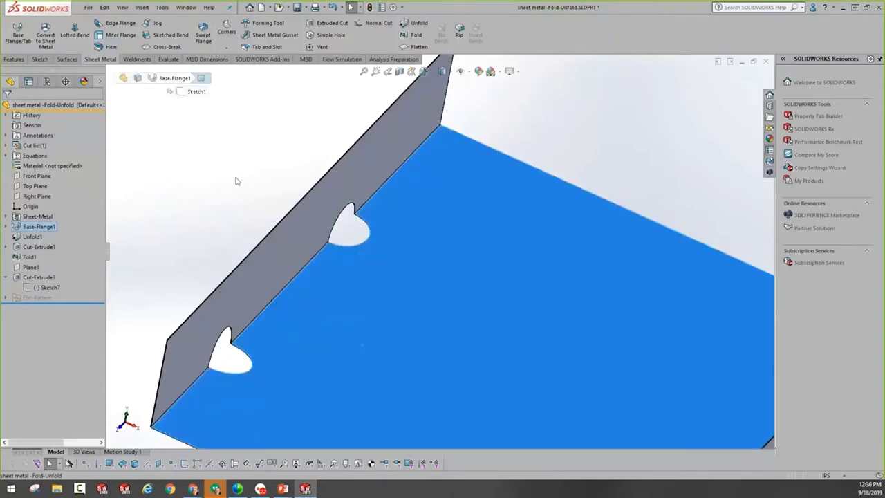
left_click(249, 170)
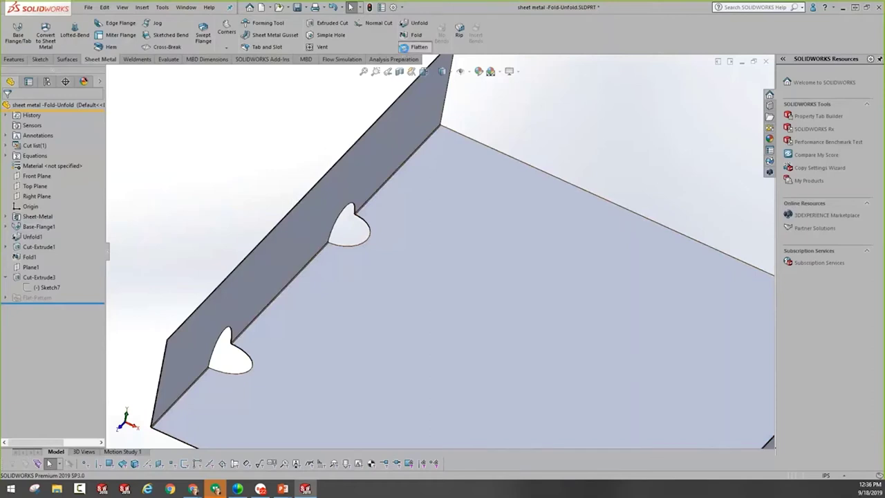
Flatten the part and sketch a circle of about 1.57 in radius on the flat face, over the bend line between the two holes
left_click(417, 46)
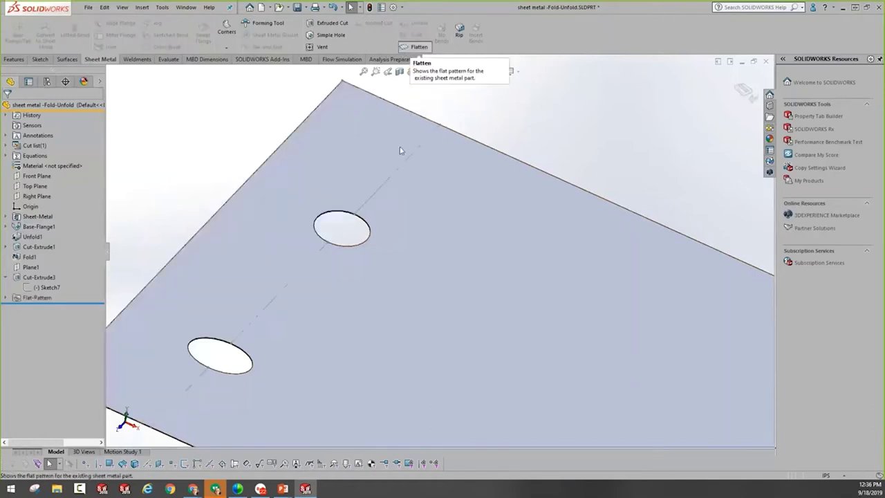
left_click(305, 312)
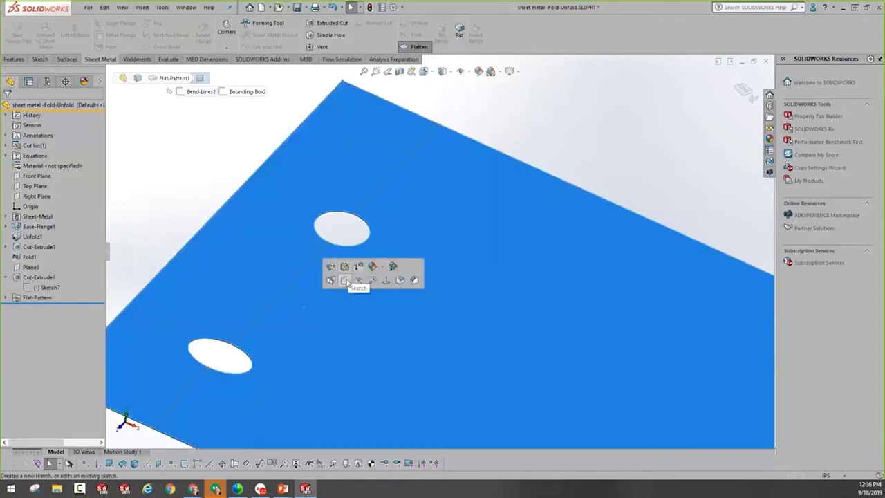
left_click(357, 283)
left_click(79, 23)
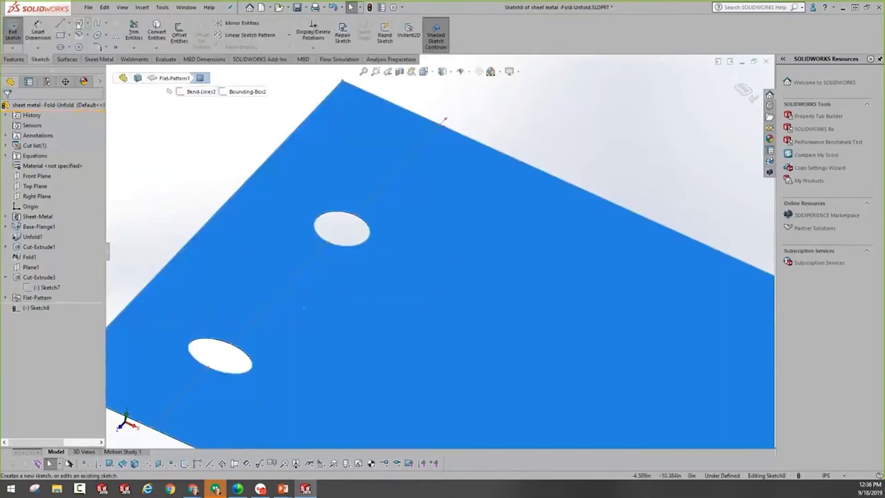
left_click(306, 294)
left_click(291, 321)
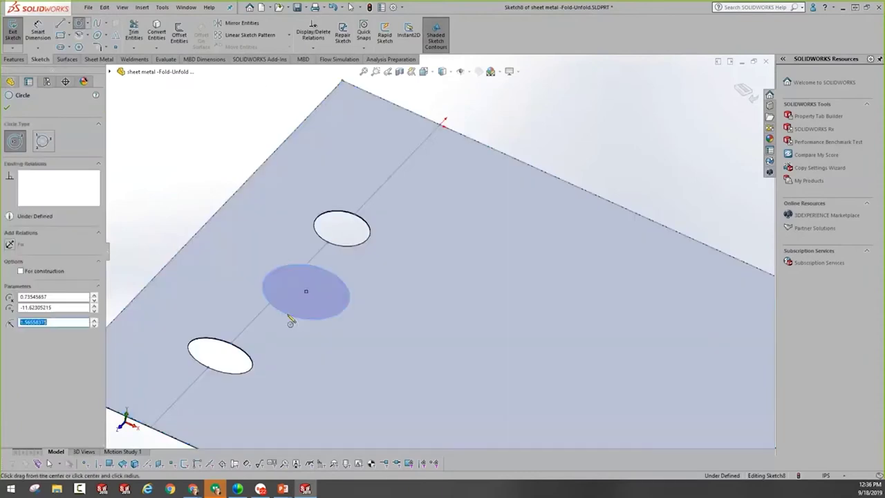
Cut-extrude the circle through the flattened sheet with the blind depth linked to the material thickness
left_click(14, 60)
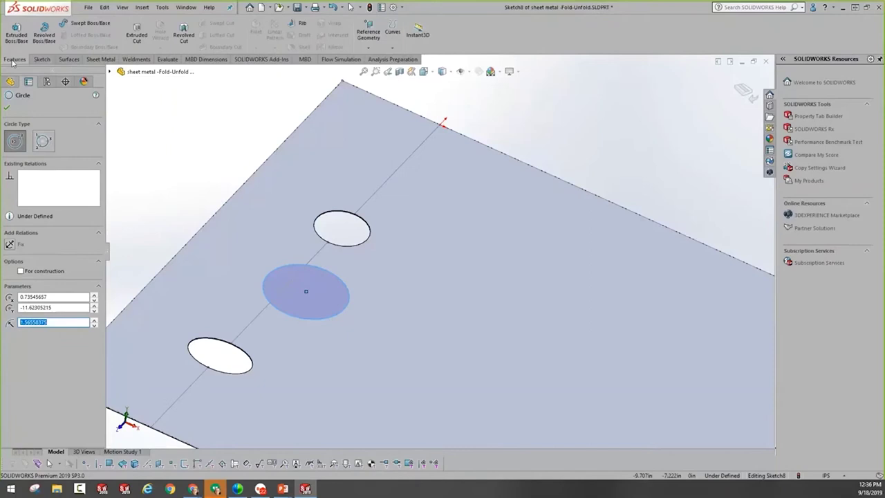
left_click(136, 40)
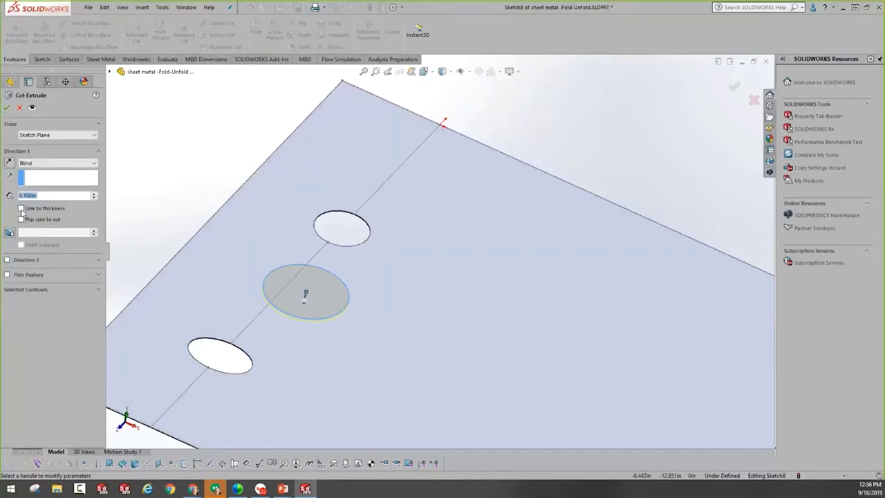
left_click(21, 209)
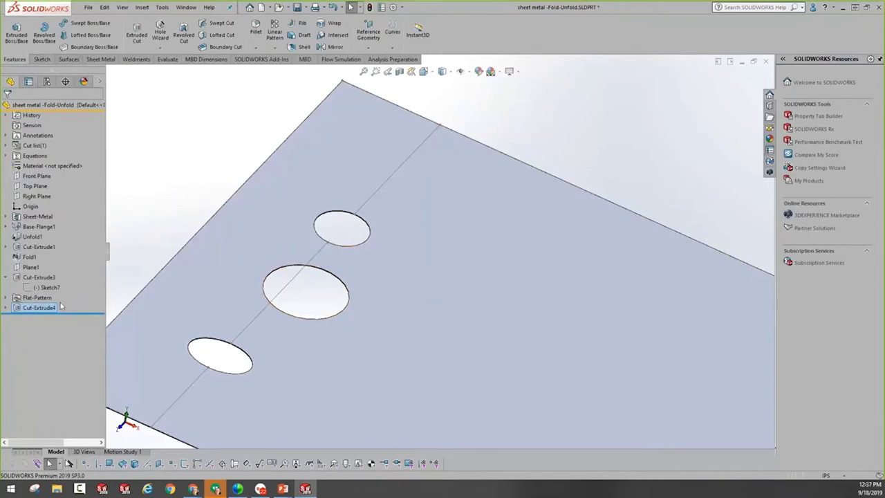
mouse_move(40, 309)
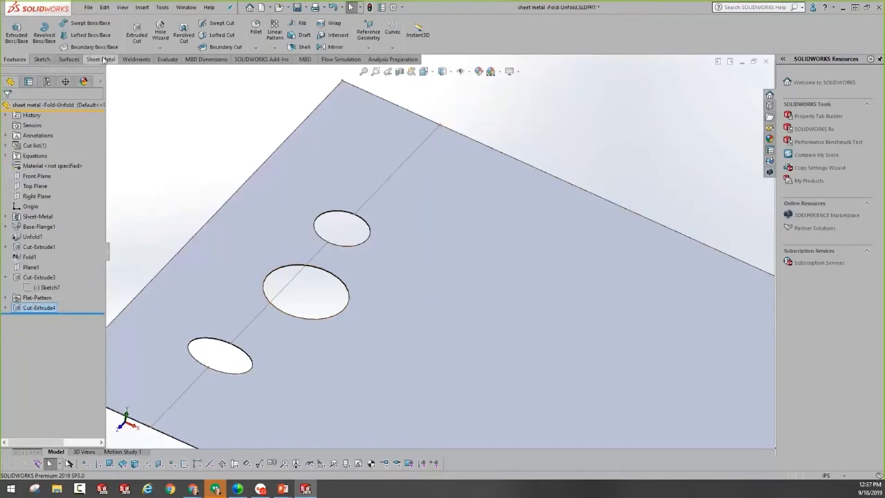
Fold the part and flatten it again to check how the new circular cut behaves in each state
left_click(103, 60)
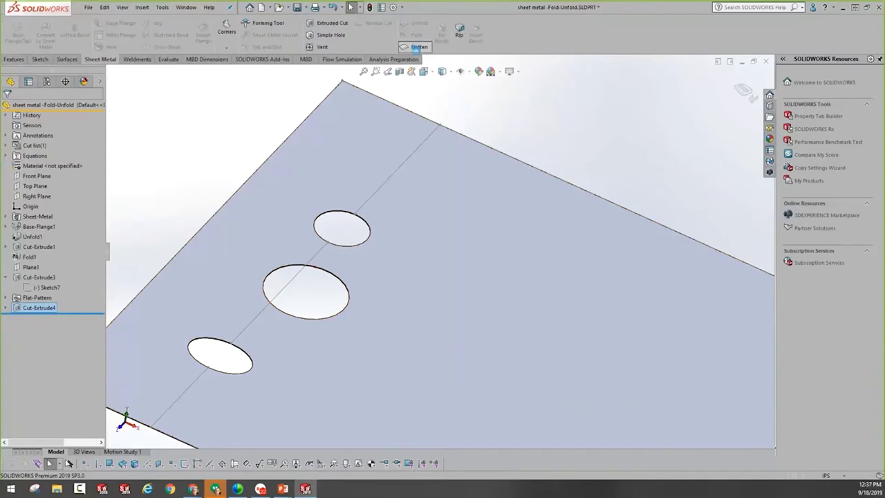
left_click(416, 47)
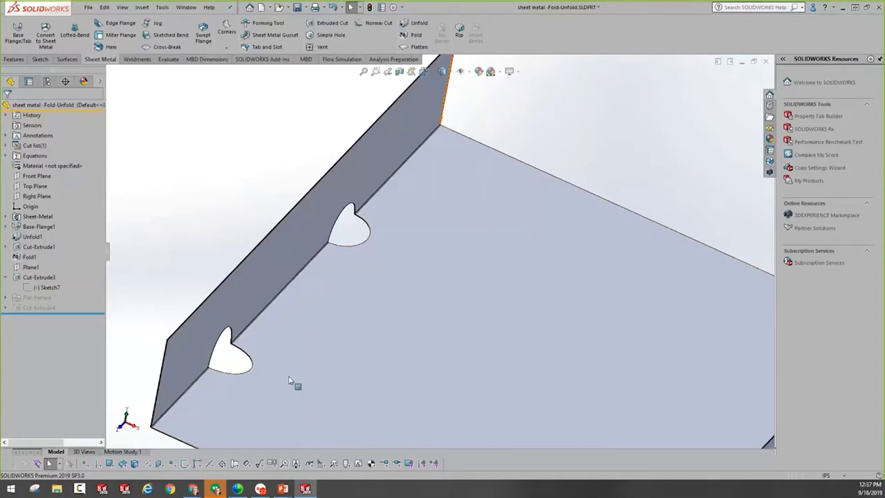
left_click(419, 46)
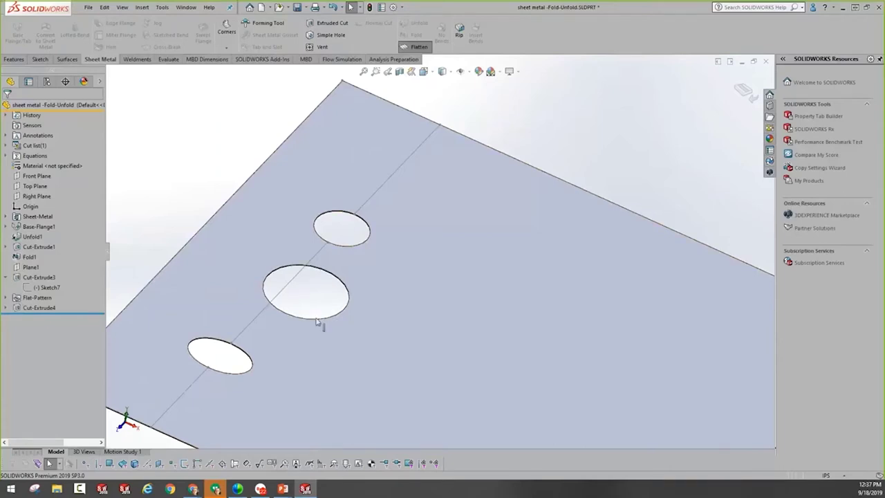
Delete the circular cut made after the flat pattern together with its sketch, and refold the part
left_click(40, 307)
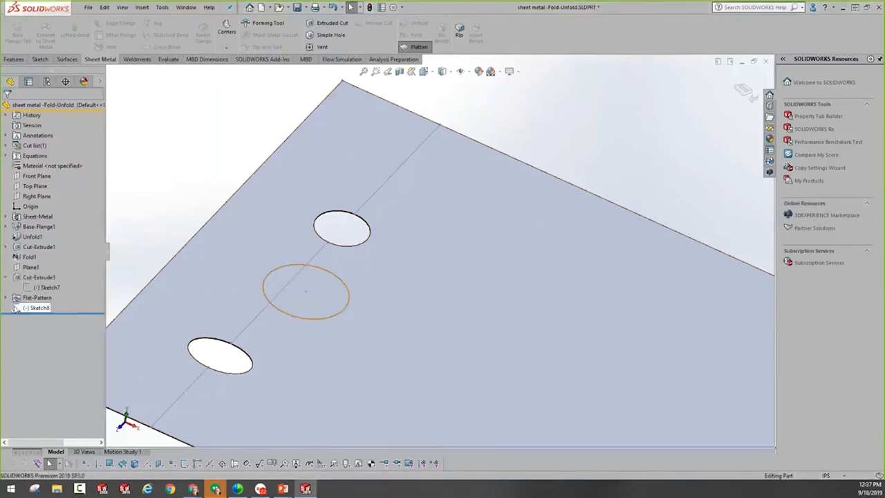
left_click(17, 311)
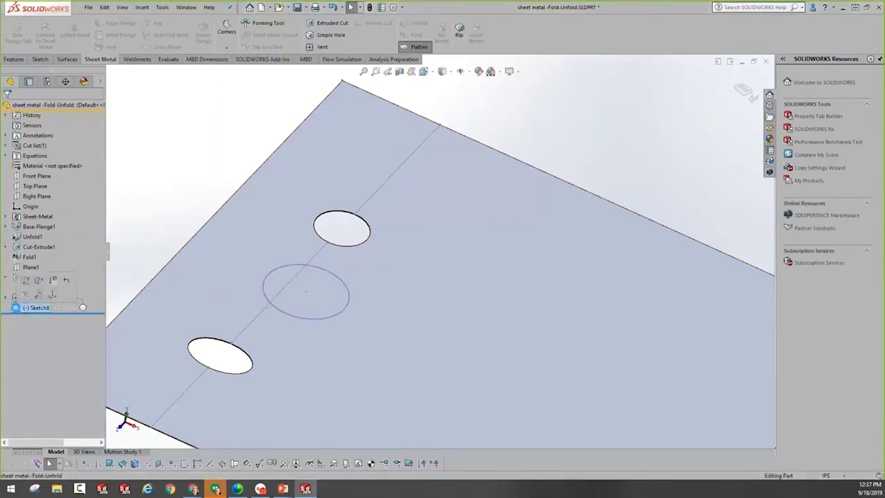
key("Delete")
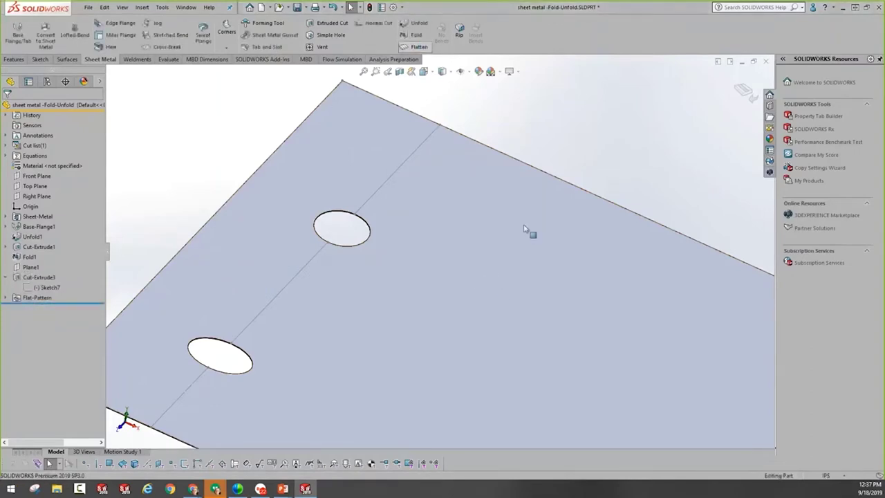
scroll(580, 328, "up", 3)
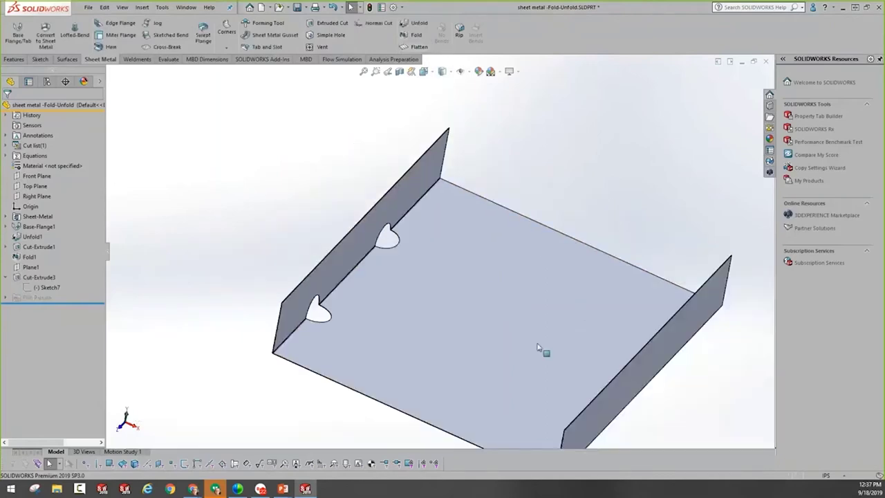
Unfold the bend of the side flange without holes, keeping the large base face fixed
scroll(474, 354, "up", 2)
middle_click_drag(474, 354, 526, 336)
scroll(624, 245, "down", 3)
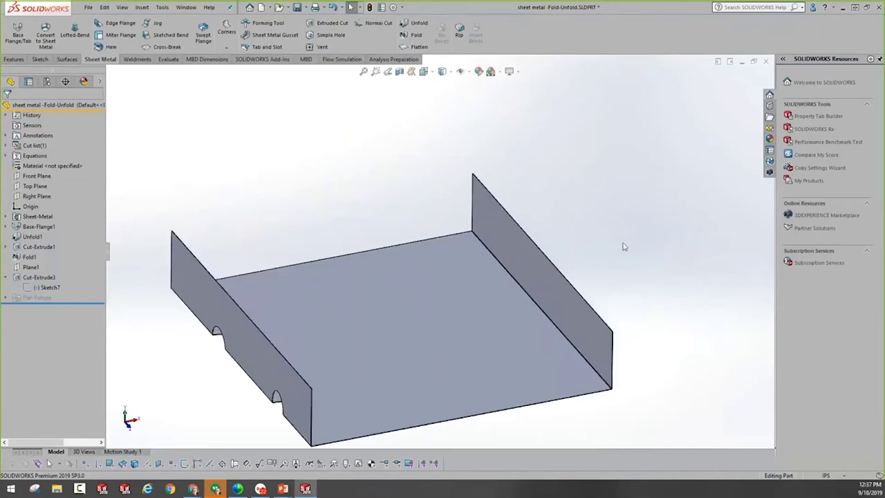
scroll(531, 298, "down", 2)
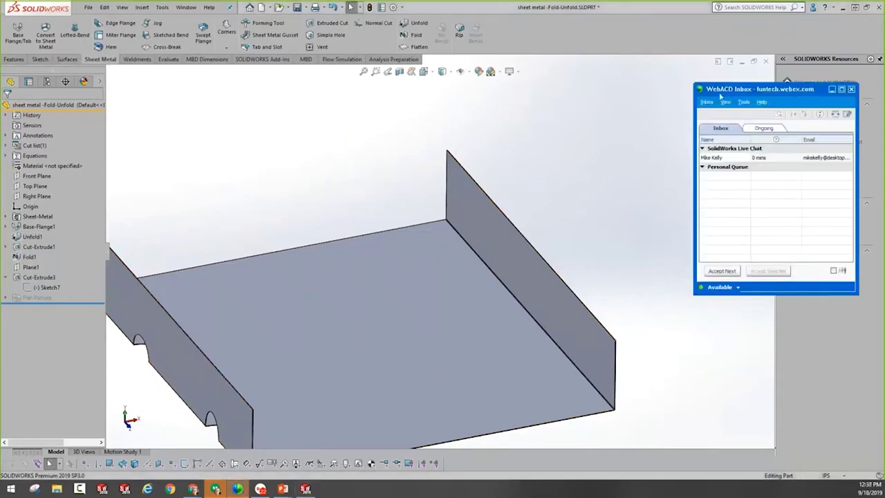
left_click(511, 59)
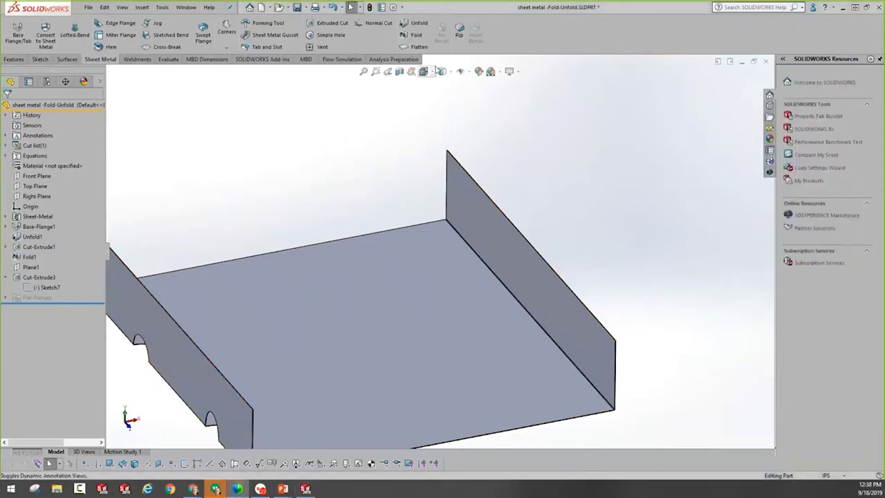
left_click(419, 25)
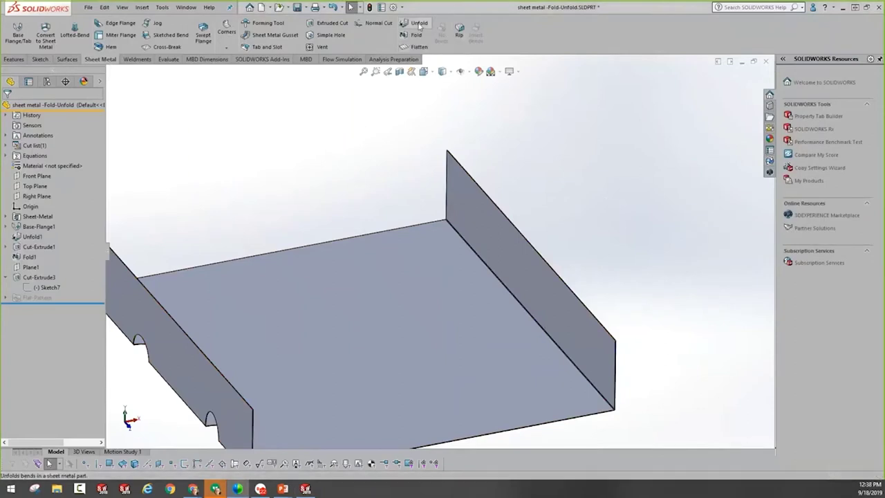
left_click(442, 269)
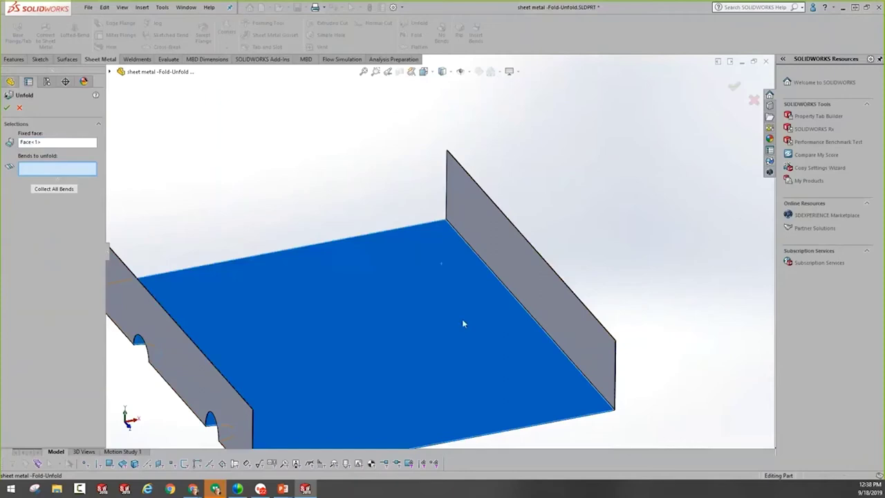
scroll(548, 198, "down", 2)
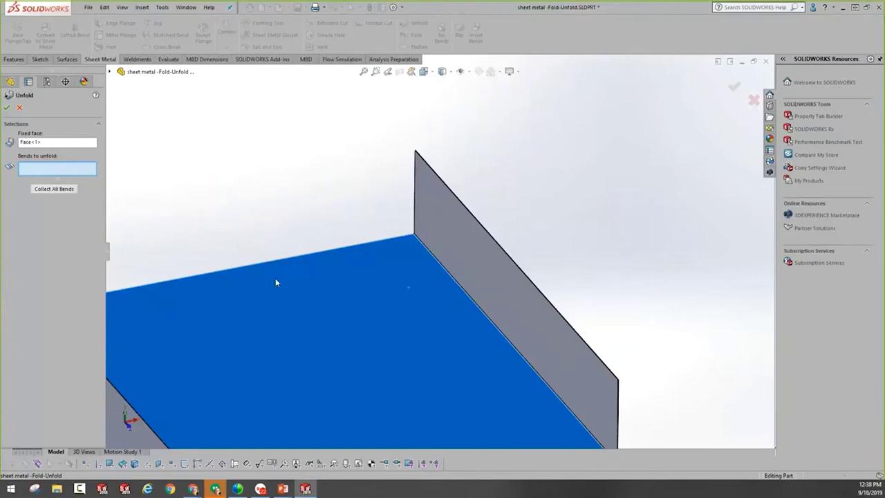
left_click(444, 269)
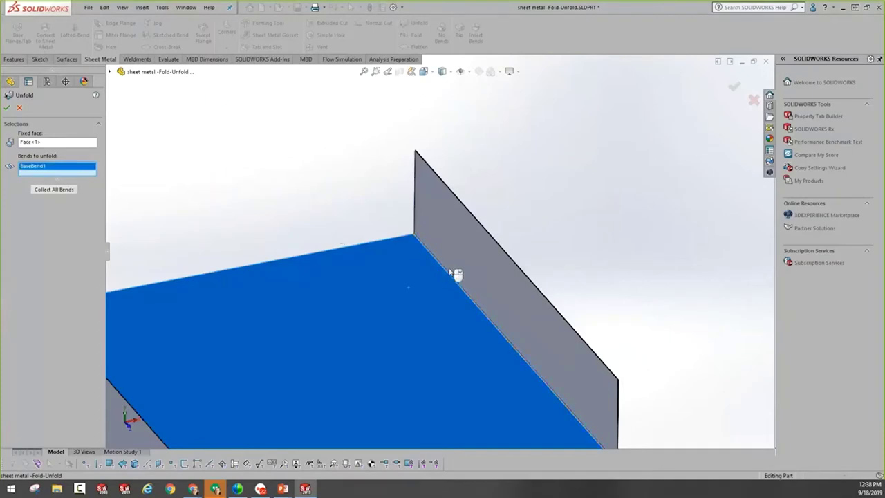
scroll(453, 275, "down", 5)
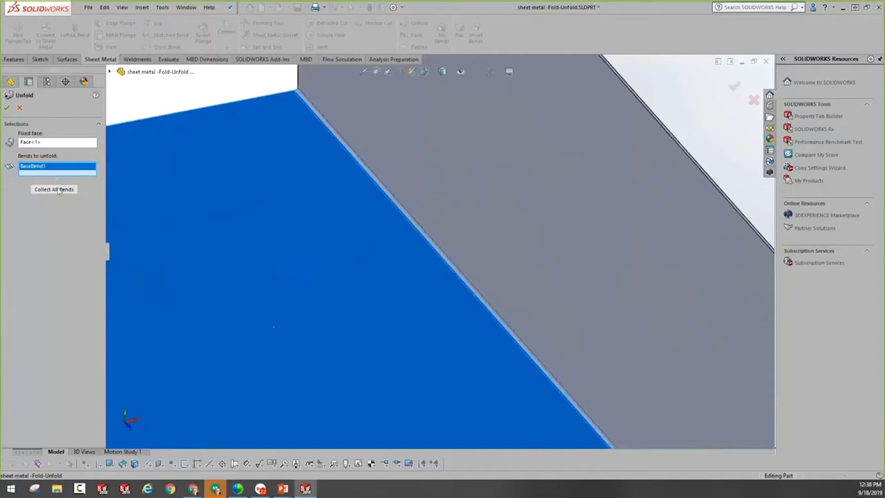
left_click(7, 109)
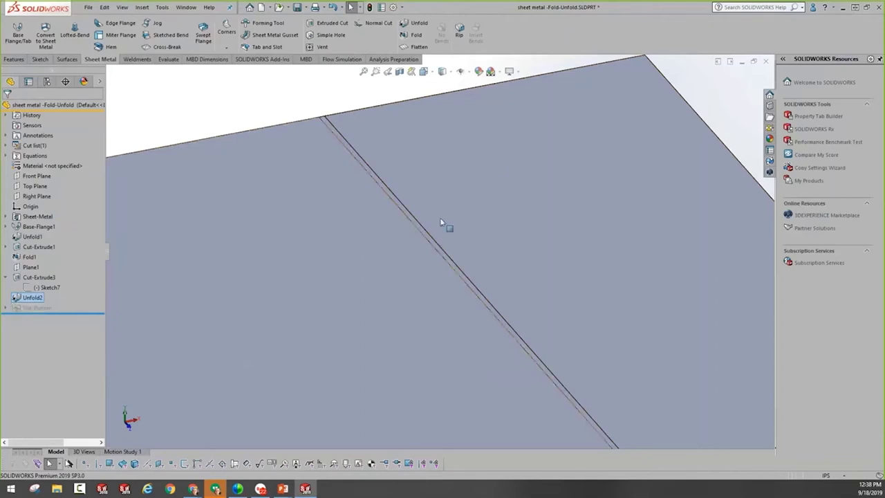
Sketch a circle of about 0.33 in radius on the base face, centred over the unfolded bend region
left_click(369, 246)
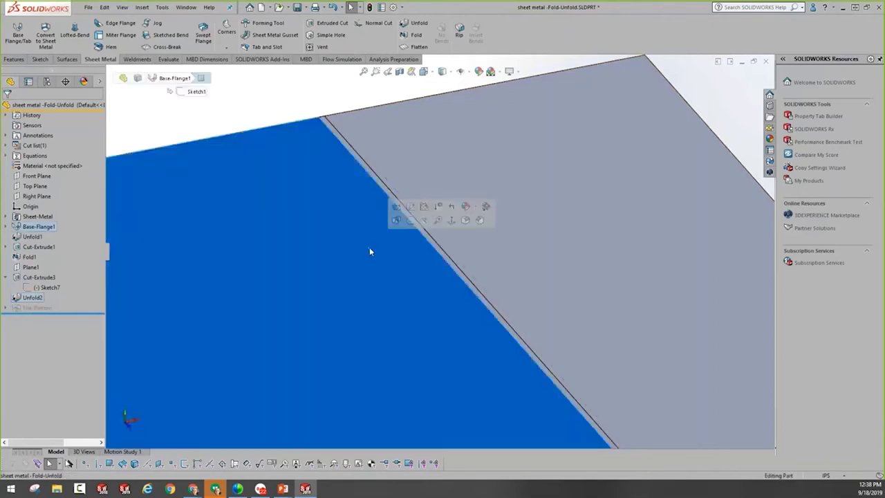
left_click(410, 220)
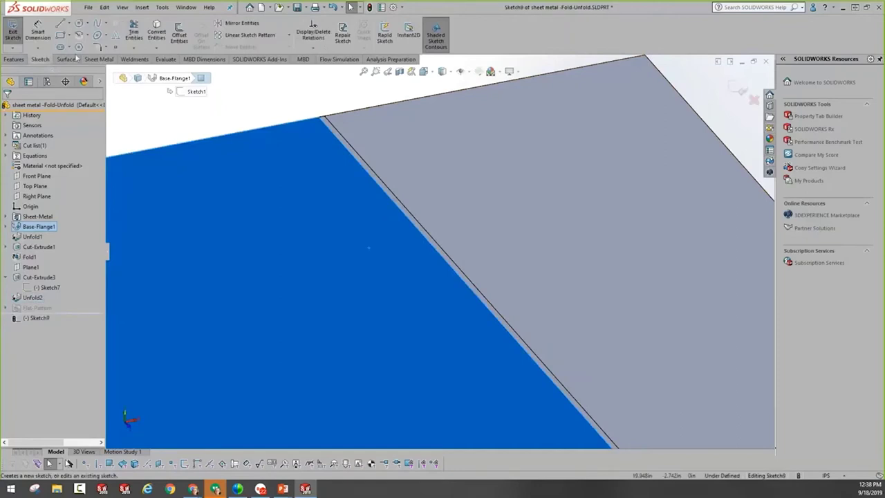
left_click(78, 23)
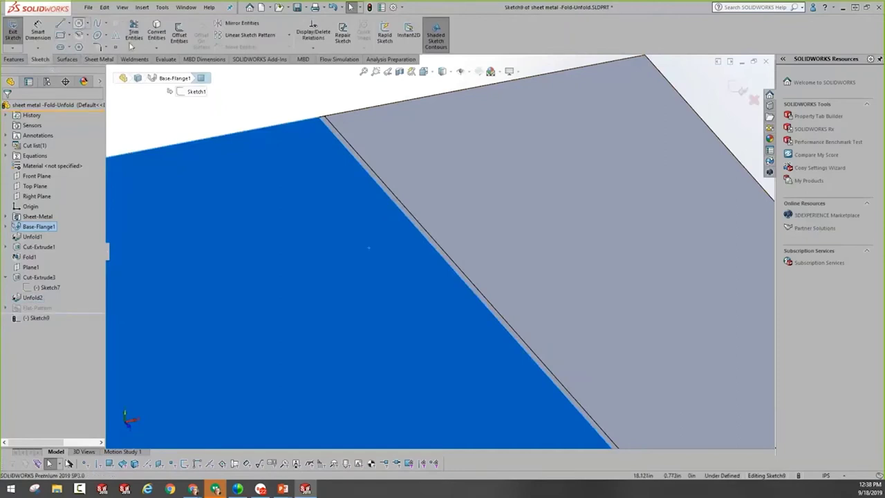
left_click(437, 249)
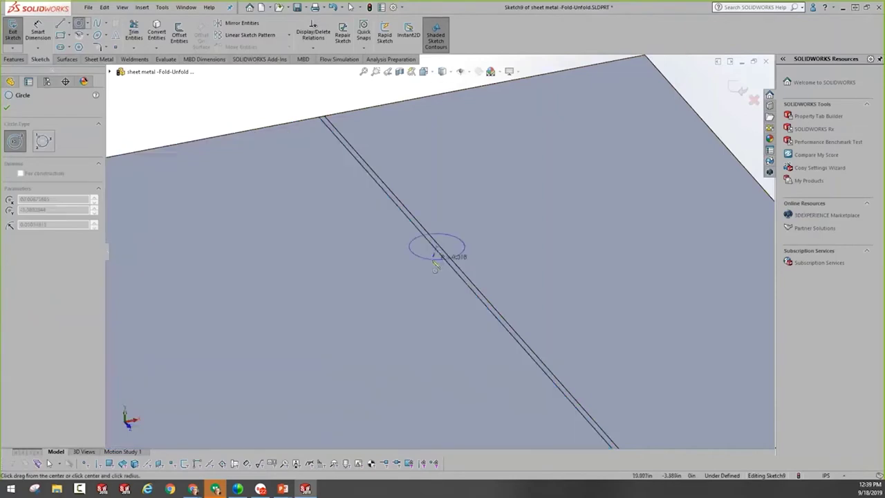
left_click(434, 267)
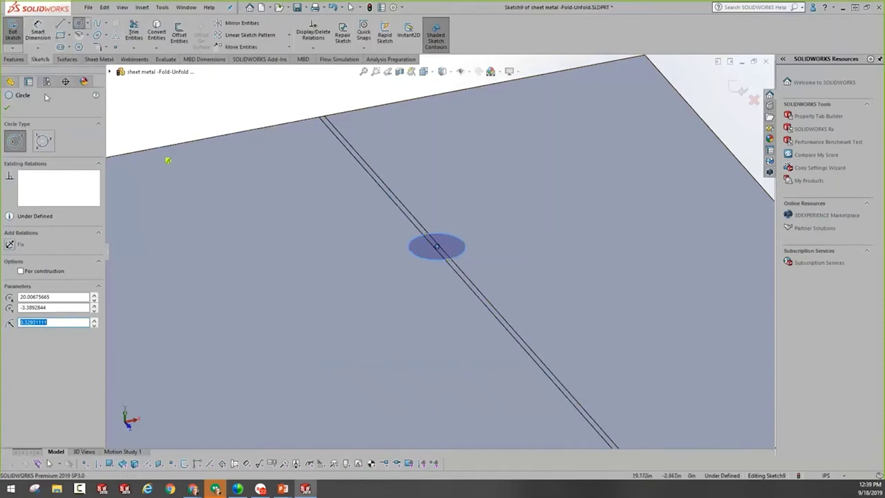
Cut-extrude the circle with a blind depth linked to the material thickness and the normal cut option on
left_click(14, 58)
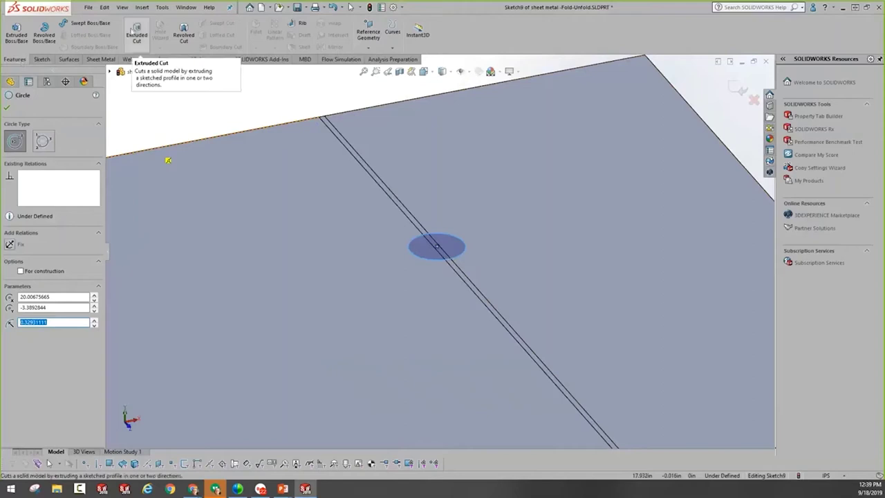
left_click(137, 34)
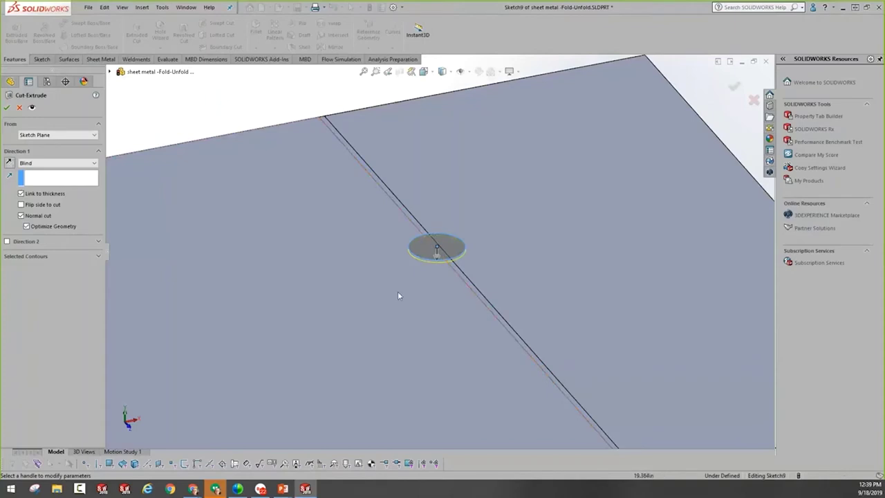
scroll(427, 248, "down", 3)
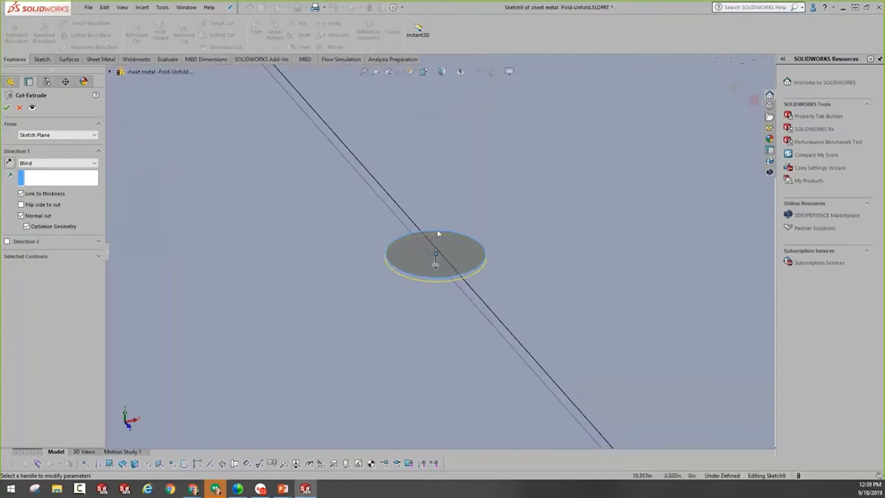
left_click(8, 108)
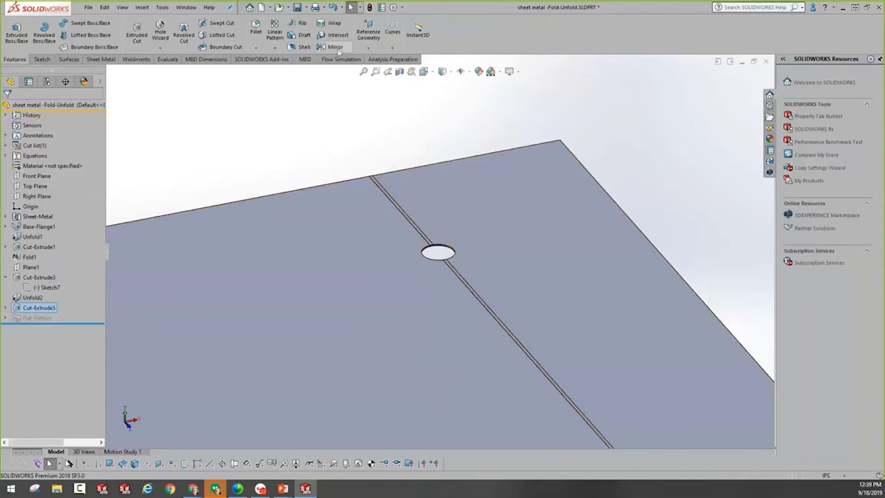
Fold the unfolded bend back up, keeping the large base face fixed
left_click(109, 60)
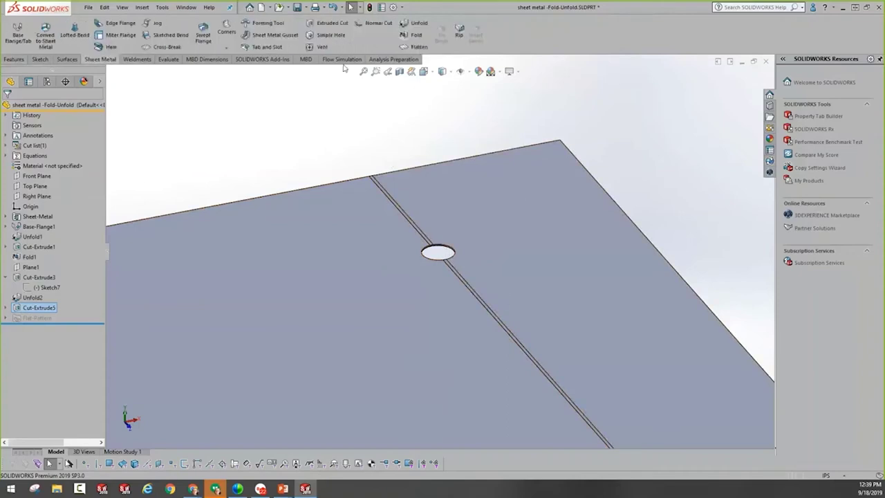
left_click(417, 35)
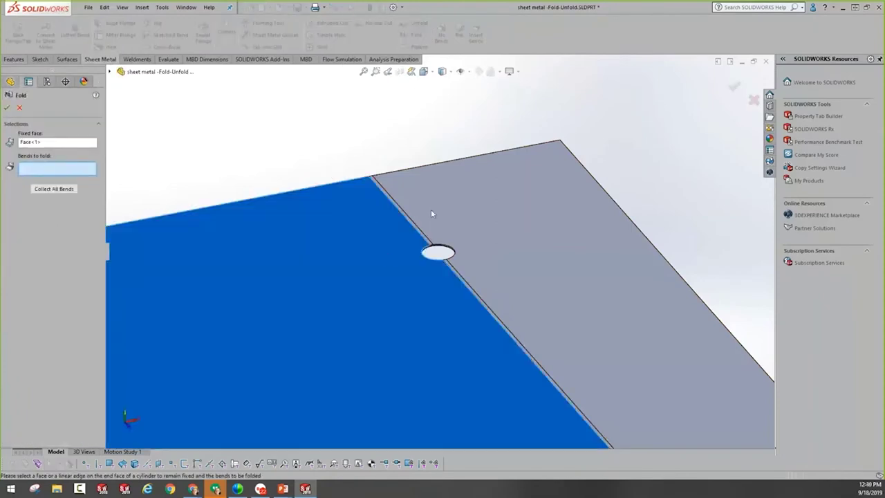
left_click(422, 239)
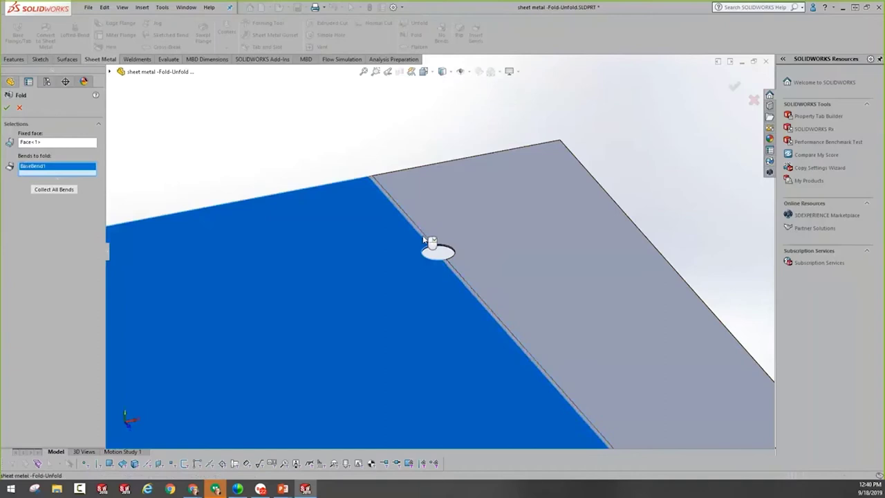
left_click(7, 107)
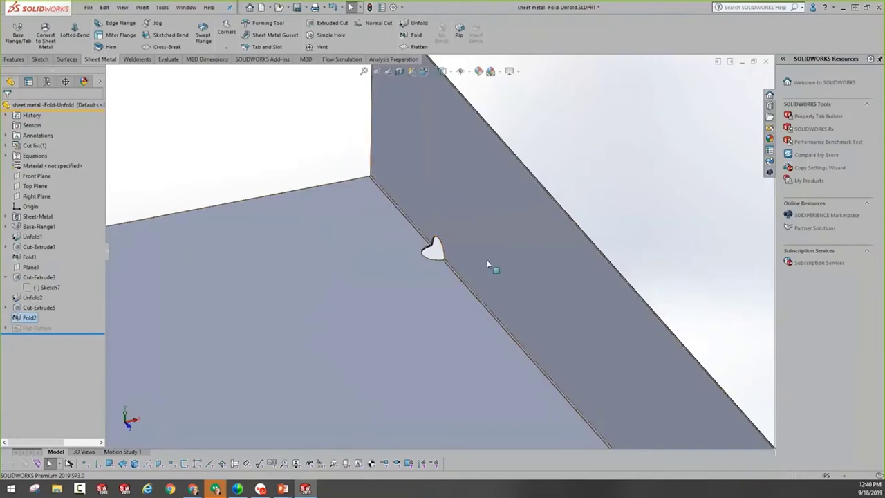
Flatten and refold the part to check the new cut in both states, and bring up the overview of open windows
left_click(417, 47)
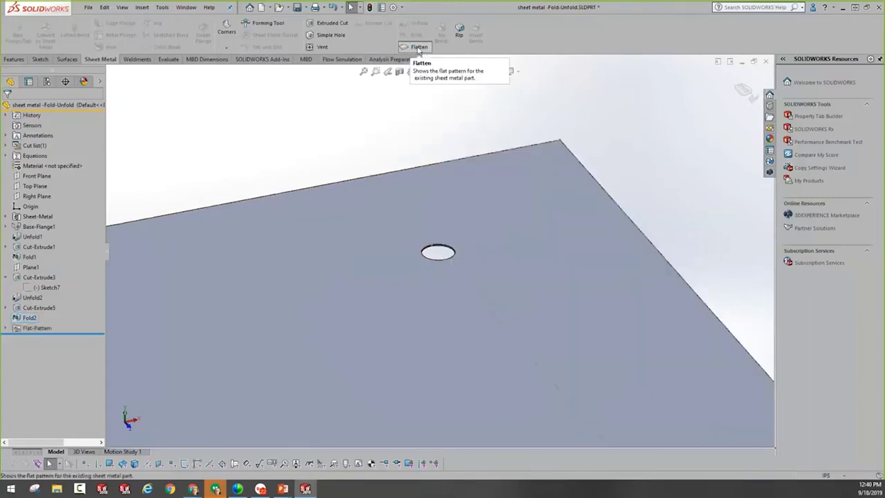
left_click(418, 48)
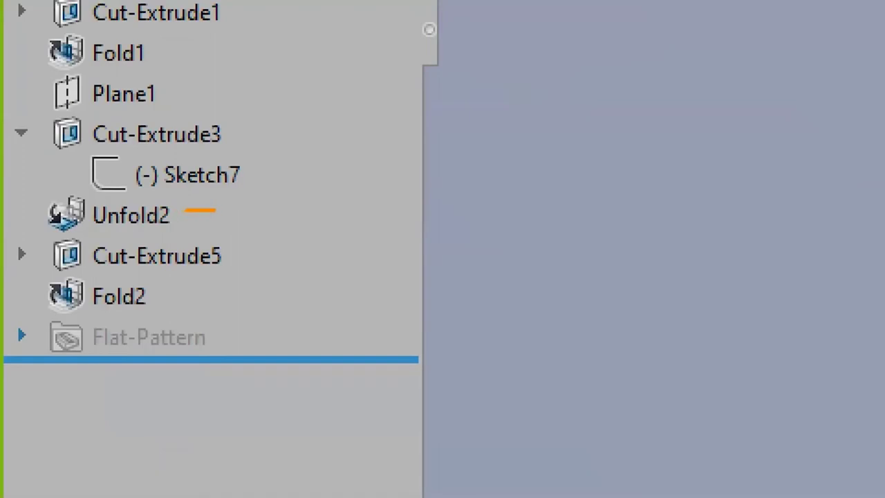
left_click_drag(164, 296, 206, 294)
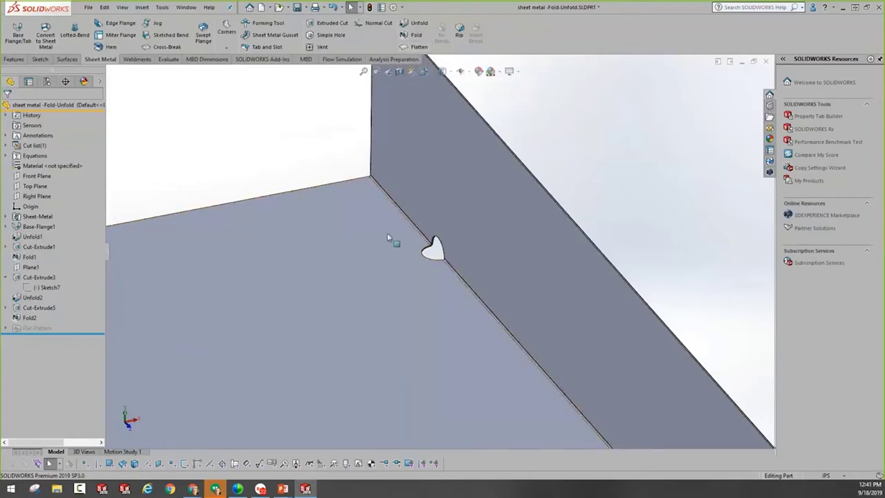
scroll(347, 276, "up", 5)
scroll(334, 309, "up", 3)
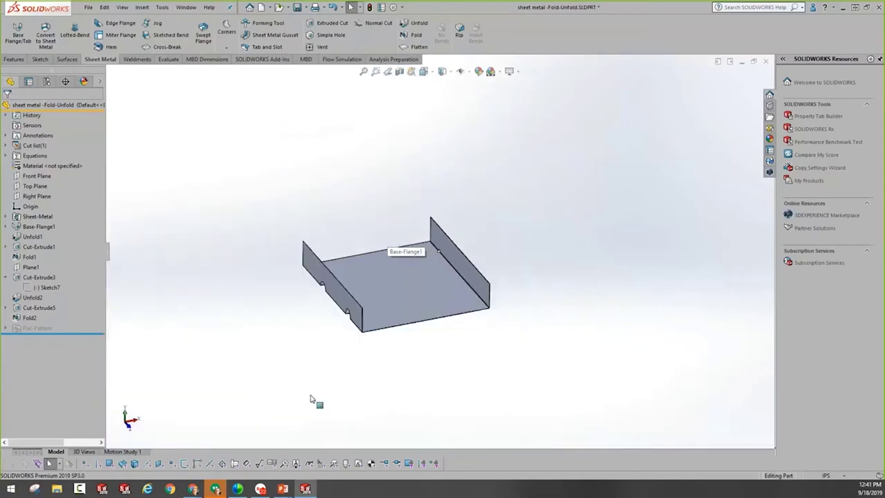
middle_click_drag(443, 376, 316, 229)
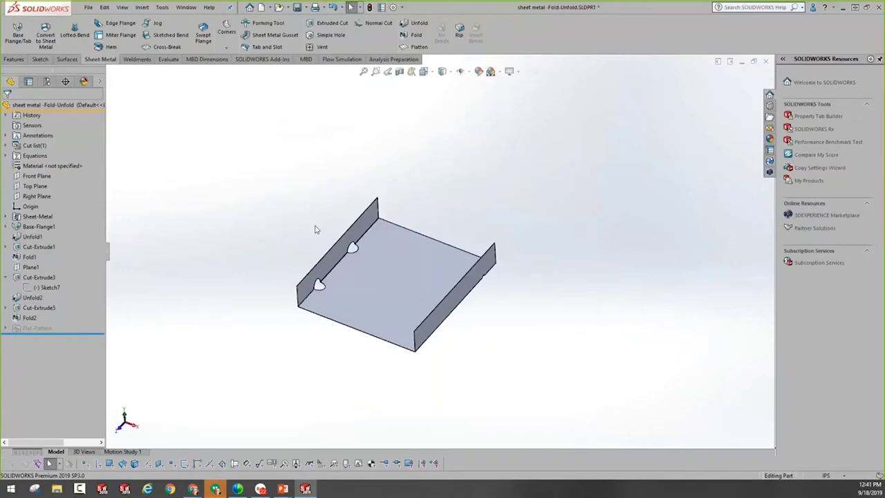
key("super+Tab")
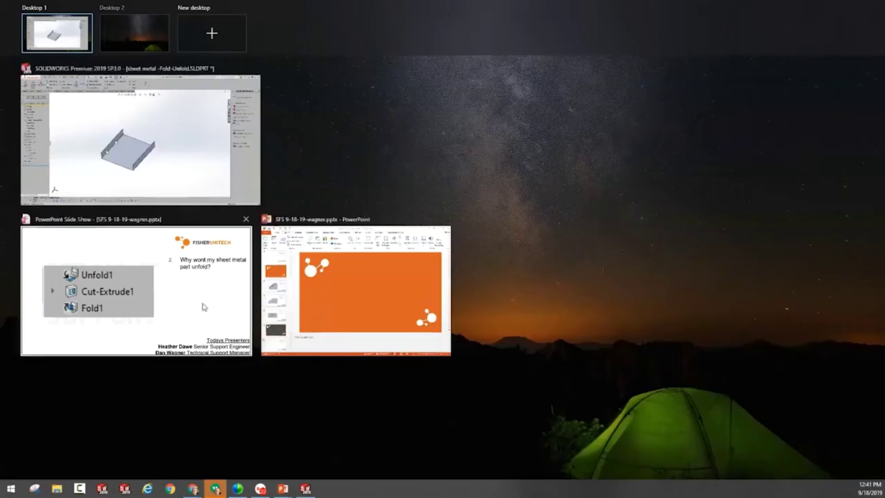
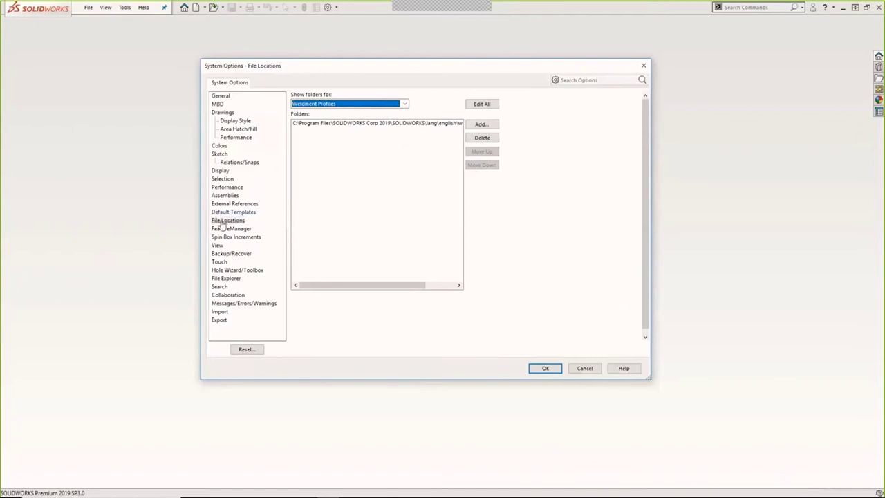
Examine the full folder path set for Weldment Profiles in the file locations, and leave the system options without changes
left_click(406, 104)
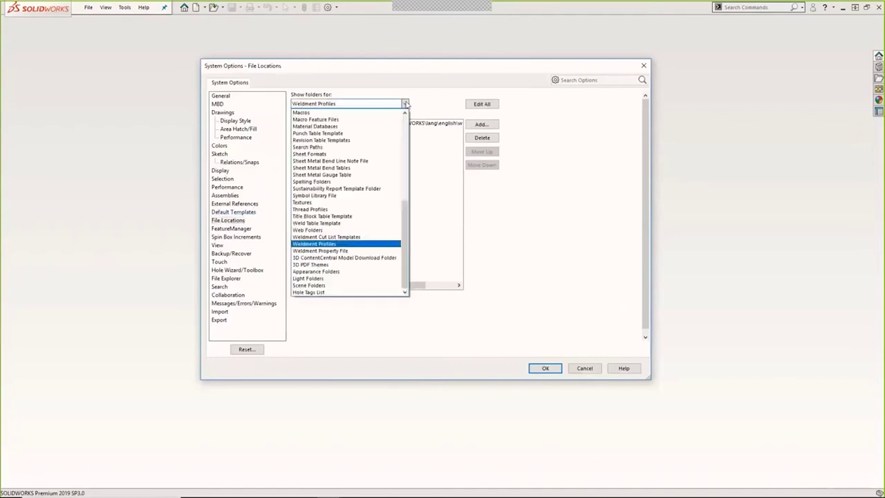
left_click(316, 243)
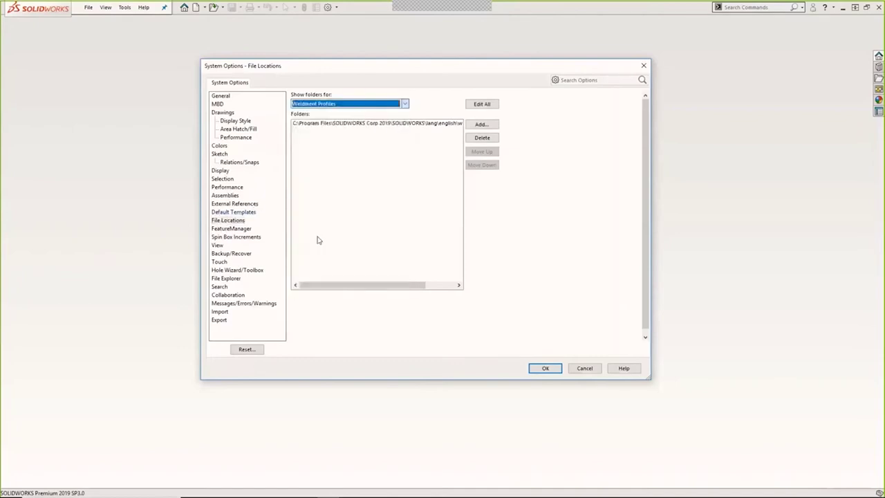
left_click(378, 125)
left_click(439, 285)
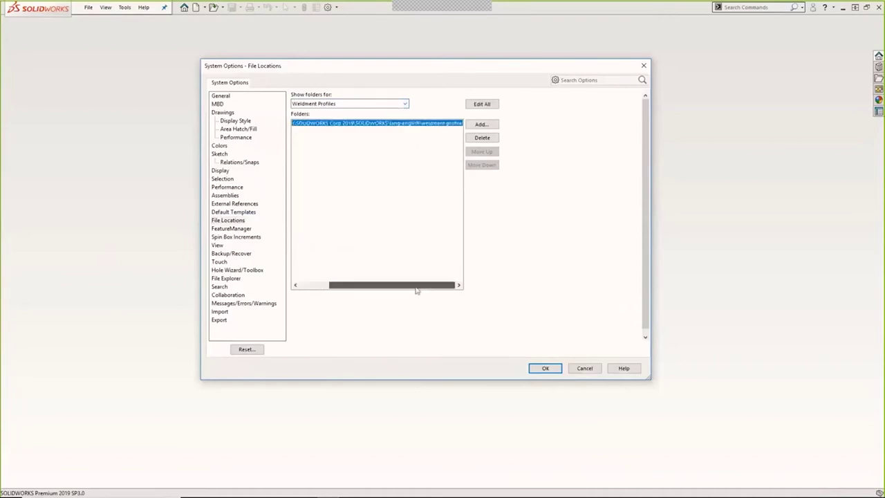
left_click_drag(417, 291, 301, 293)
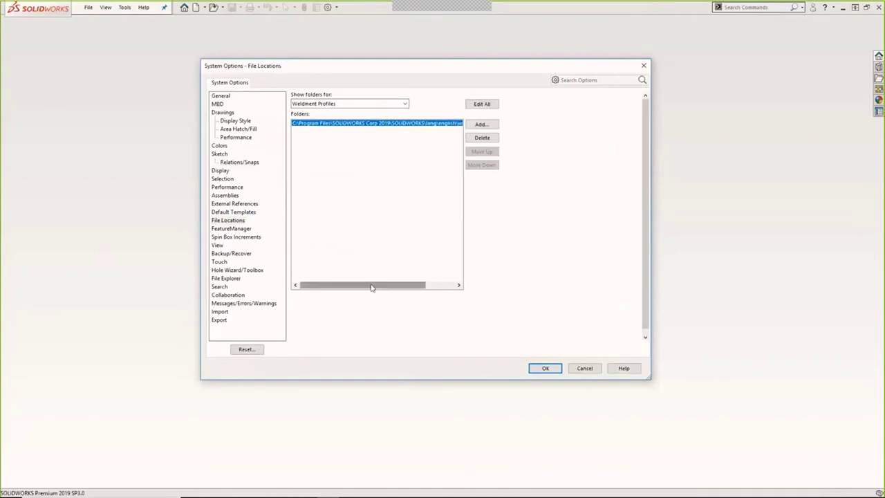
left_click_drag(372, 287, 407, 271)
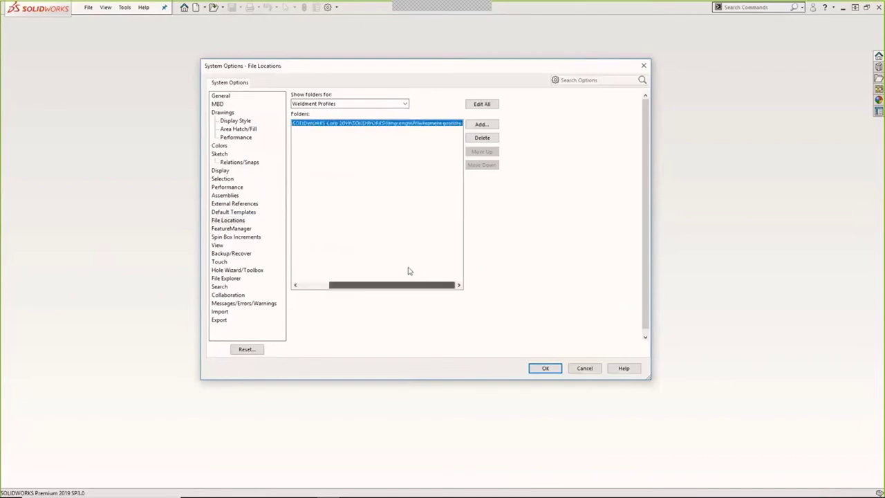
left_click(585, 367)
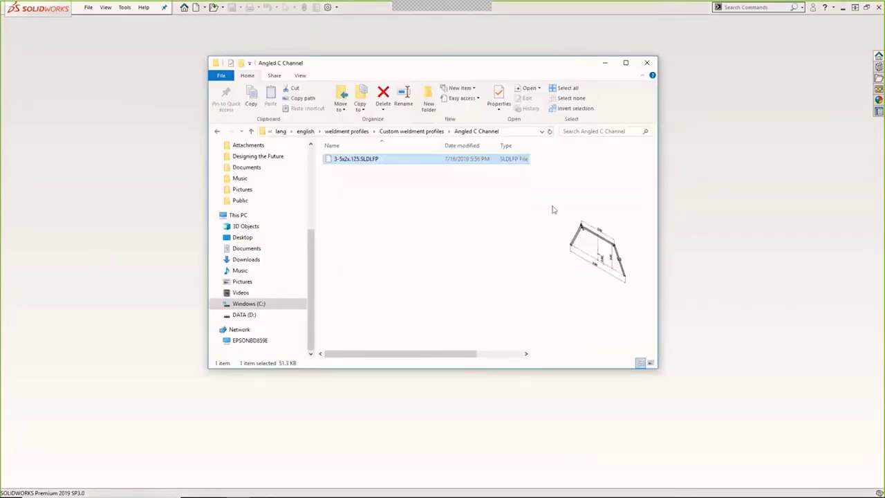
Minimize the Angled C Channel folder window and create a new part document
left_click(604, 62)
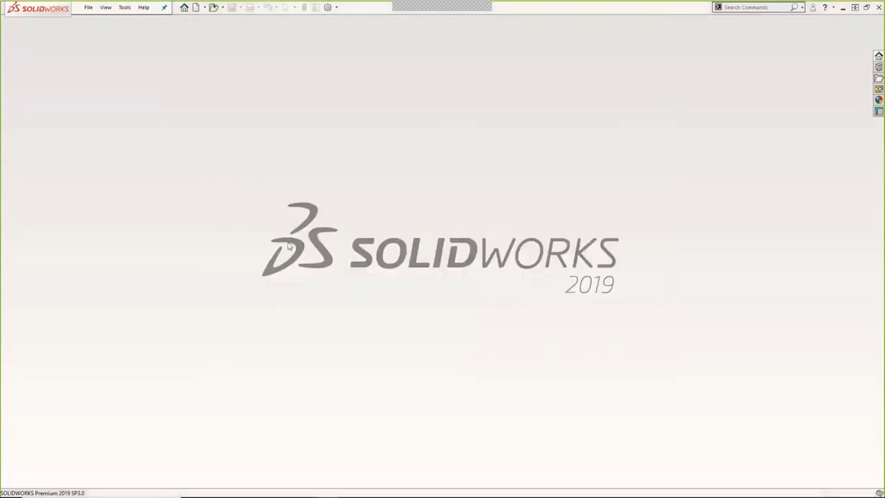
left_click(193, 8)
left_click(345, 166)
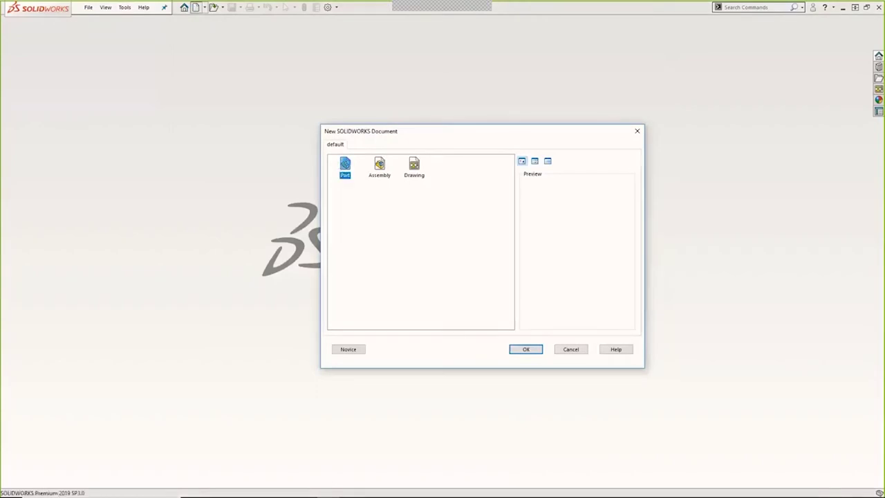
left_click(540, 349)
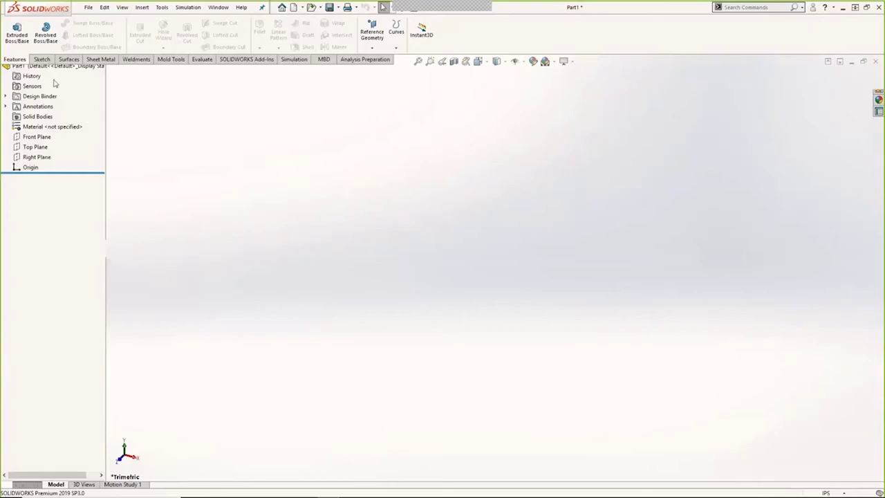
Sketch a single line about 7.3 in long from the origin on the Front Plane, and exit the sketch
left_click(41, 60)
left_click(60, 23)
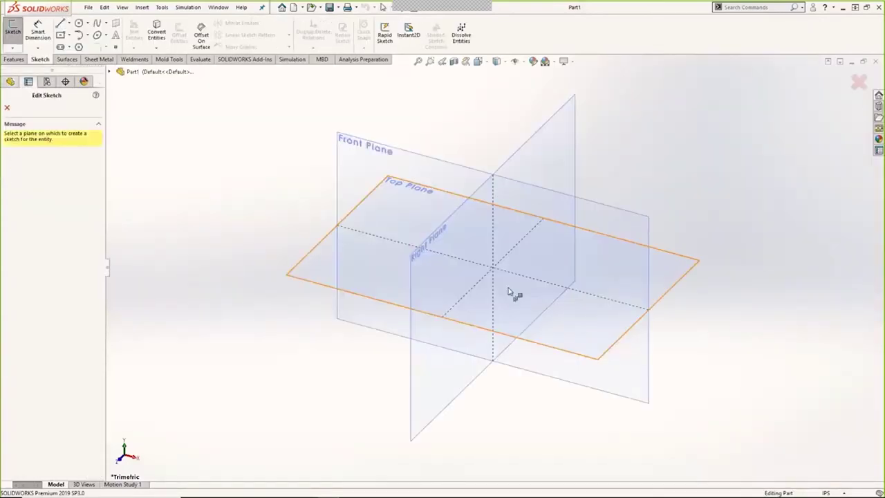
left_click(638, 233)
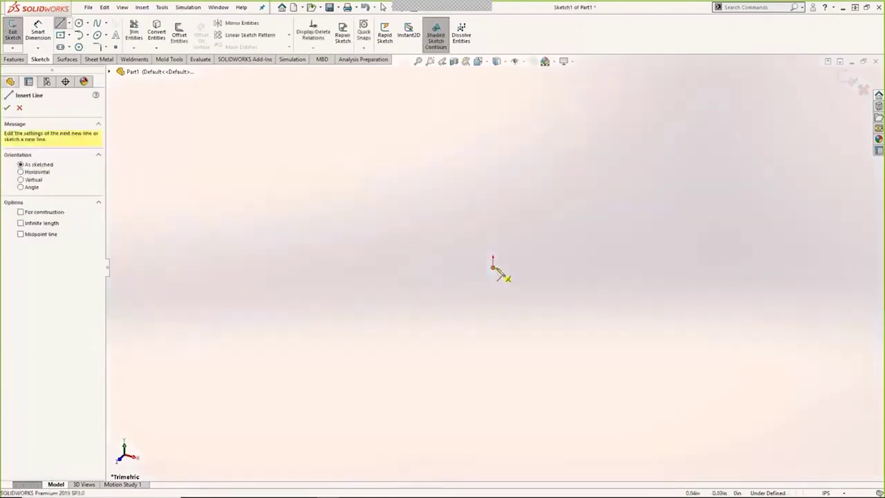
left_click(493, 268)
left_click(817, 334)
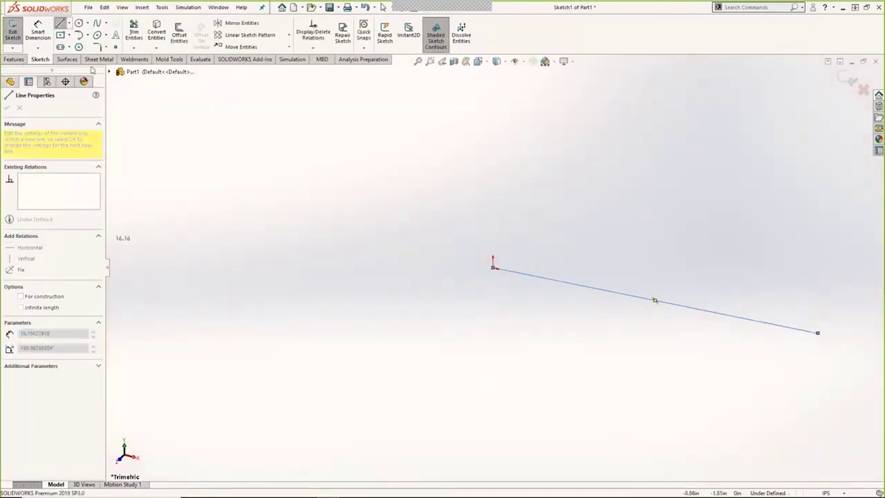
left_click(134, 58)
left_click(835, 82)
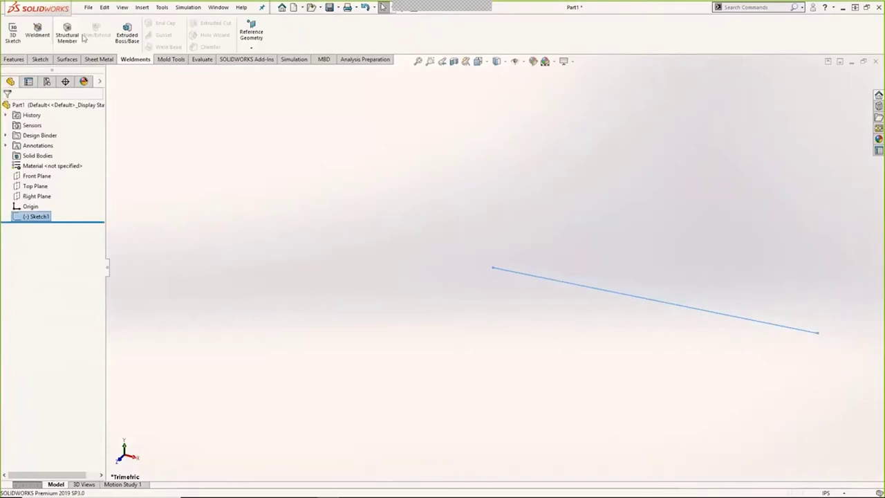
Preview a structural member along the line using Custom weldment profiles, Angled C Channel, size 3-5x2x.125, and cancel it
left_click(67, 33)
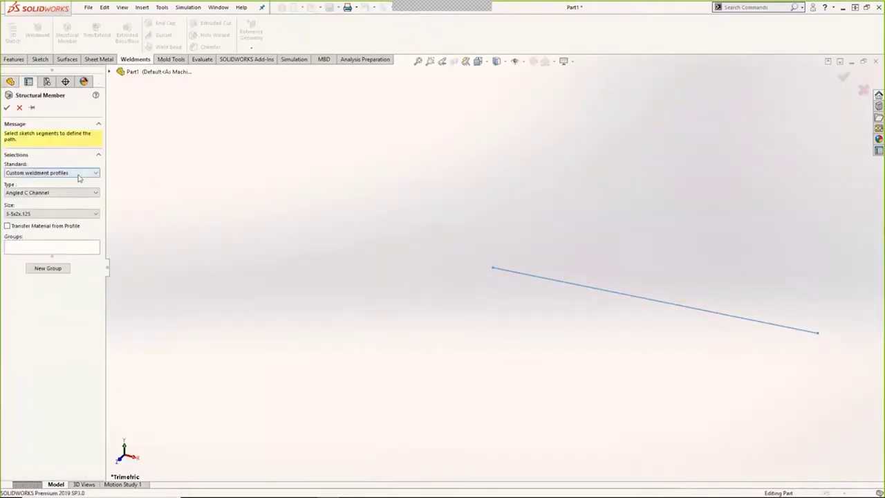
left_click(41, 250)
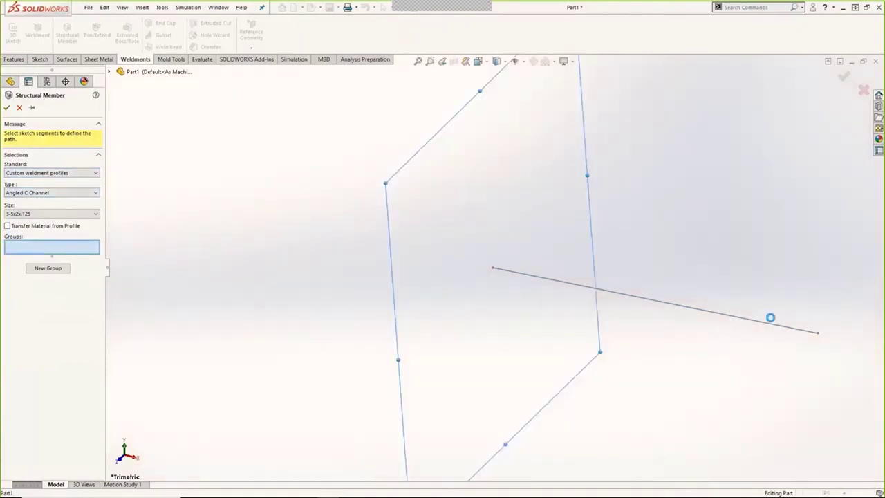
left_click(770, 318)
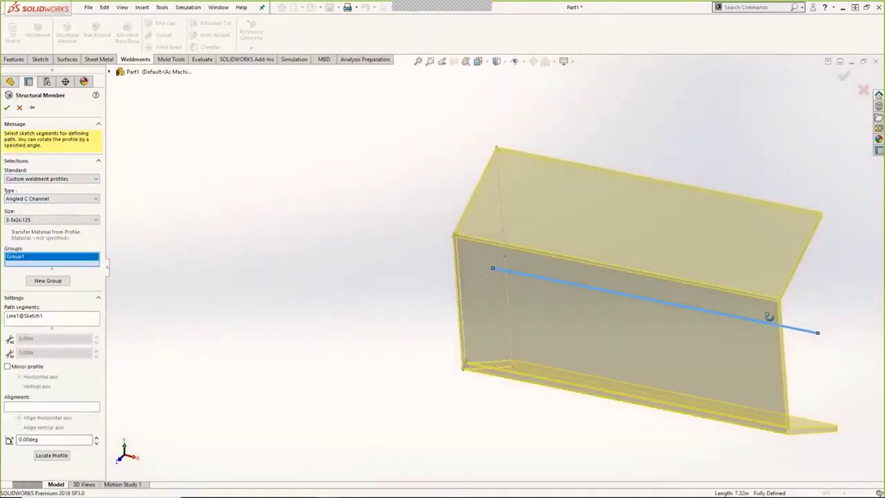
middle_click_drag(769, 317, 634, 198)
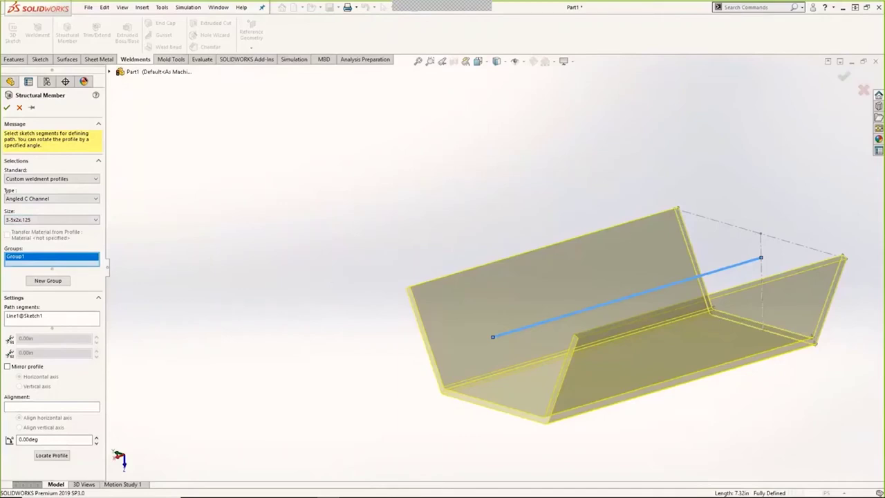
left_click(19, 107)
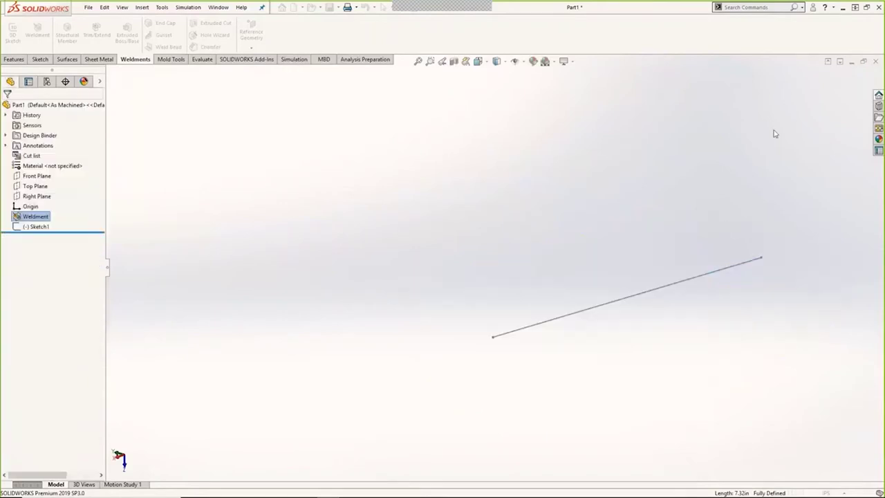
Close the part without saving and bring the Angled C Channel folder window back up
left_click(873, 62)
left_click(447, 267)
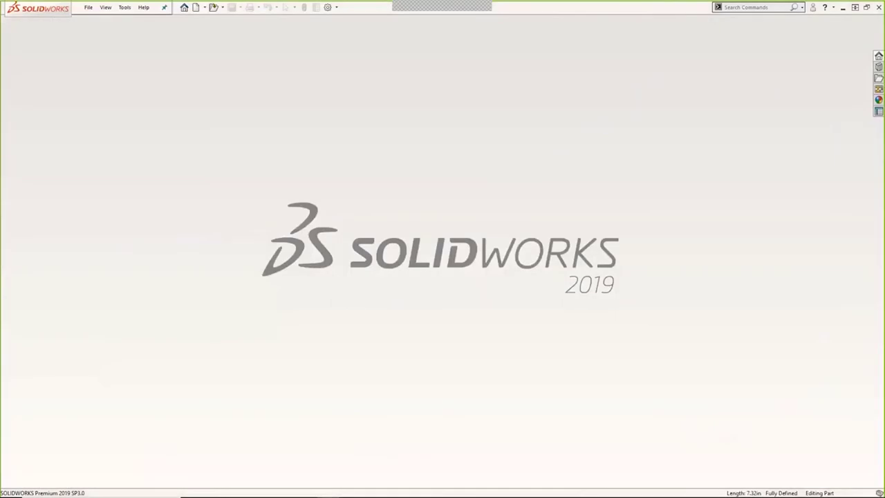
key("super")
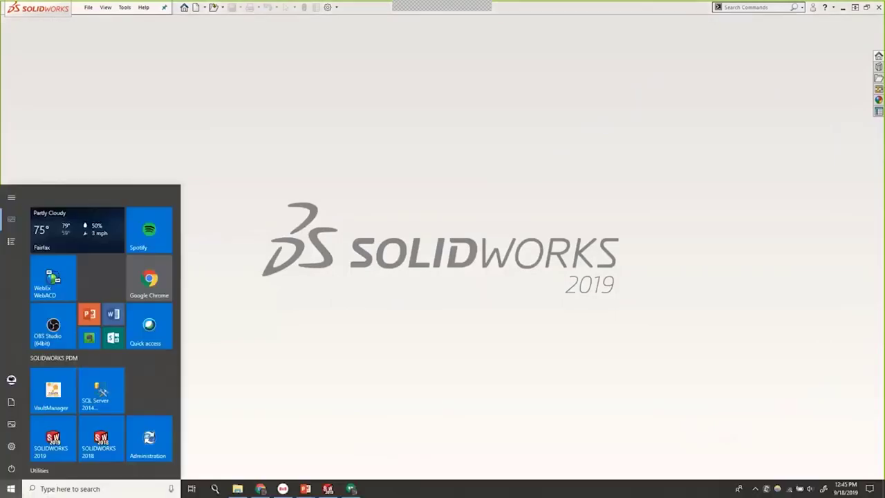
right_click(778, 488)
left_click(728, 477)
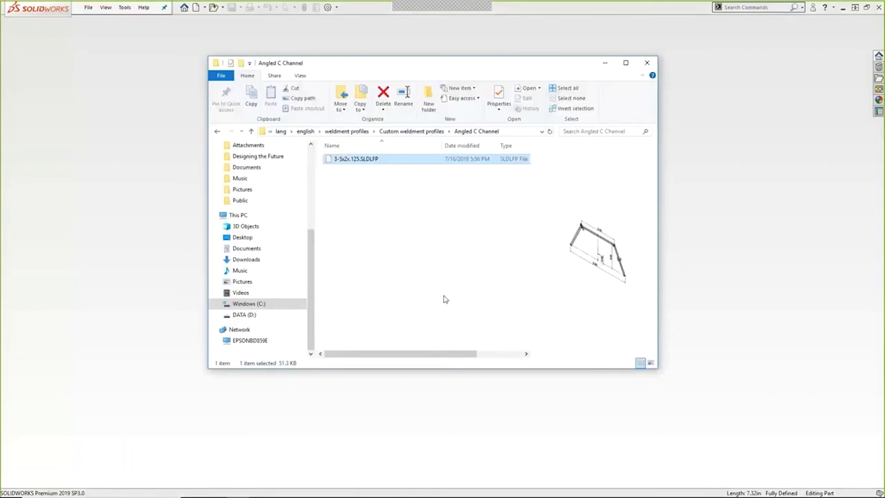
Rename the 3-5x2x.125 profile file to Angled C Channel, keeping the SLDLFP extension
left_click(359, 161)
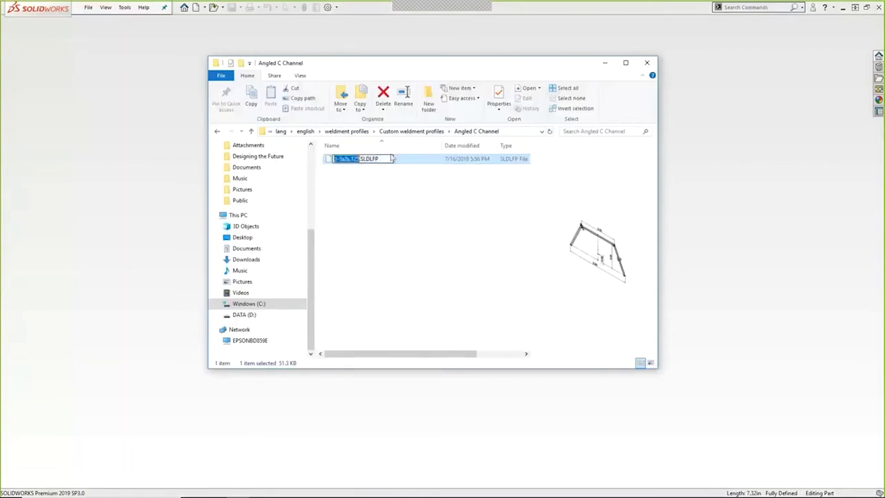
type("Ang")
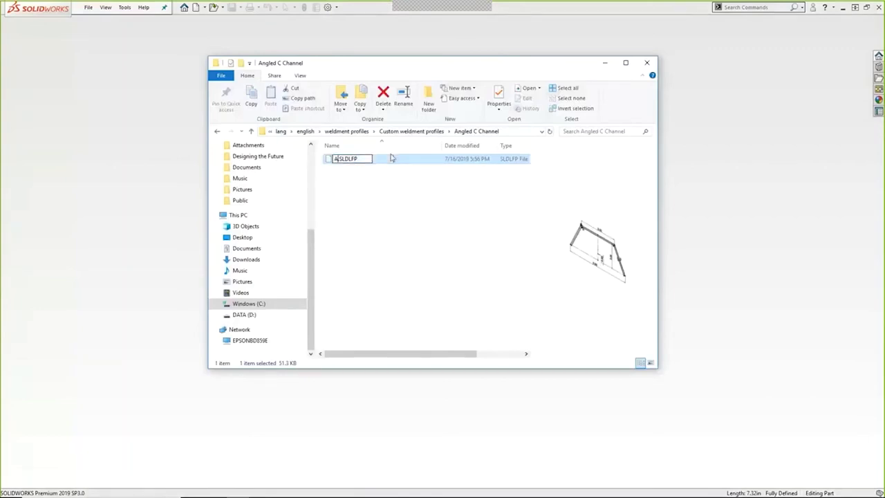
type("led C Channel")
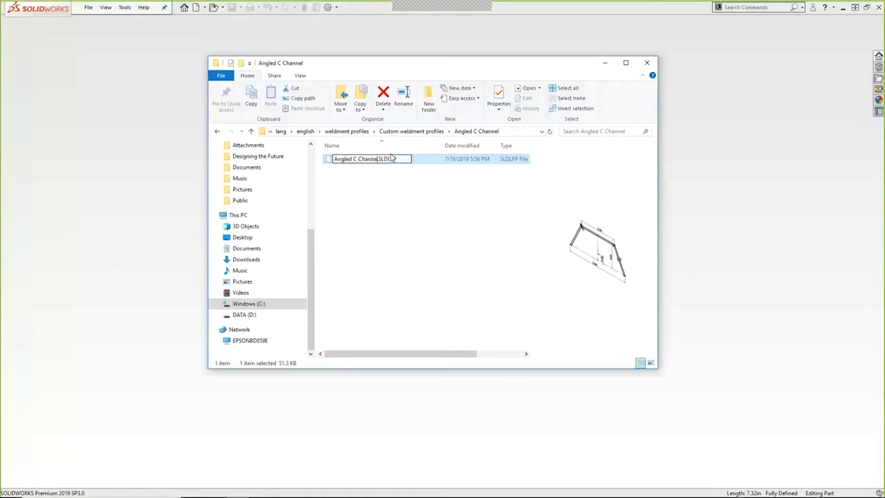
left_click(407, 169)
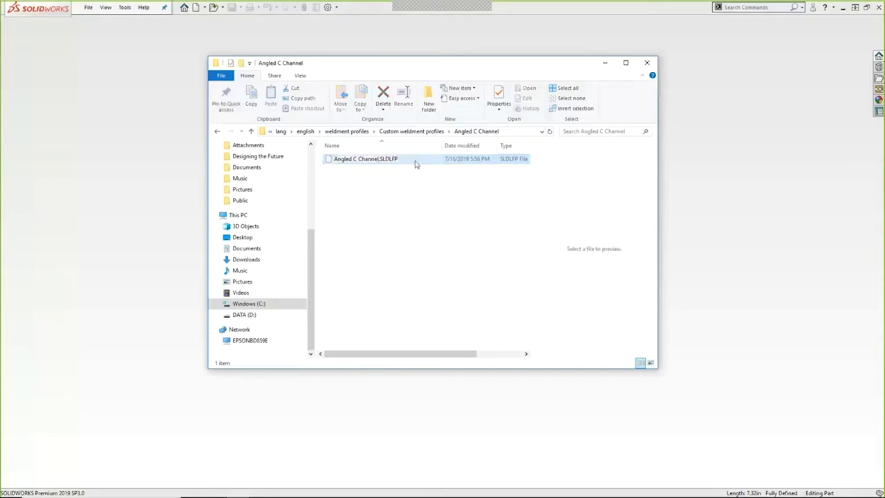
Open the Angled C Channel.SLDLFP profile in SOLIDWORKS and close the folder window
double_click(398, 161)
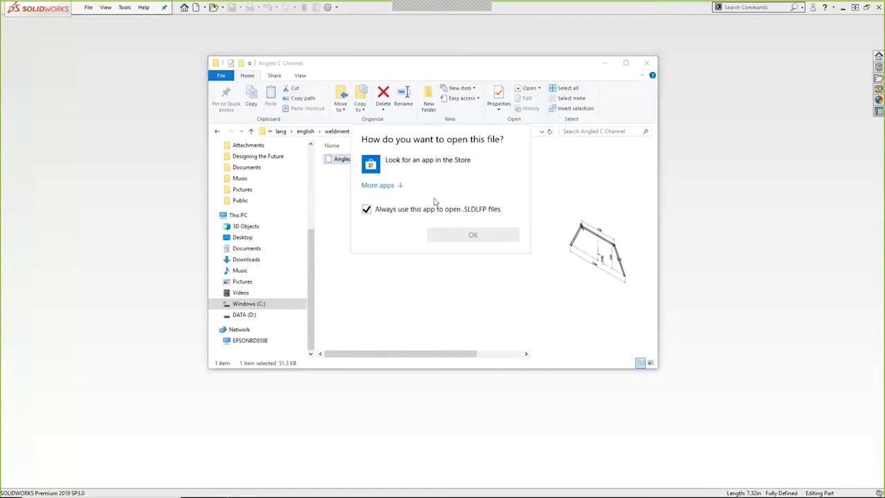
key("Escape")
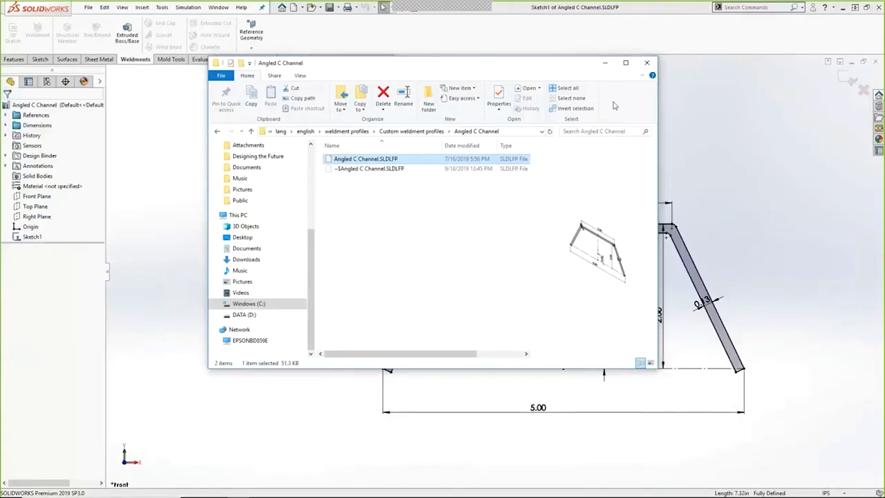
left_click(647, 62)
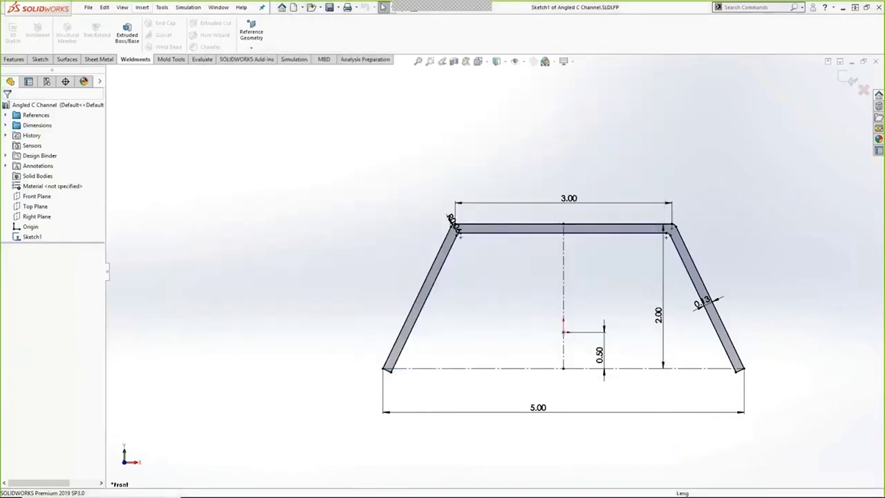
Review the profile's Save As settings, including the Lib Feat Part (*.sldlfp) file type, and leave without saving
left_click(88, 8)
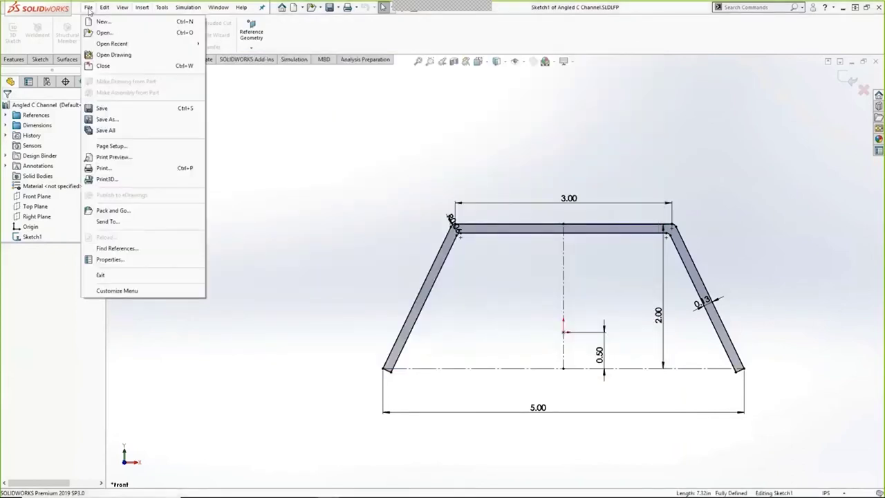
left_click(105, 120)
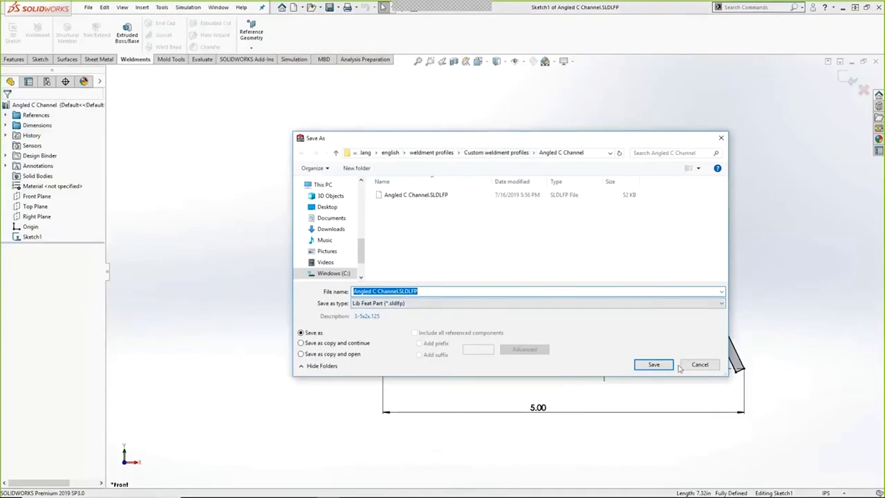
left_click(699, 364)
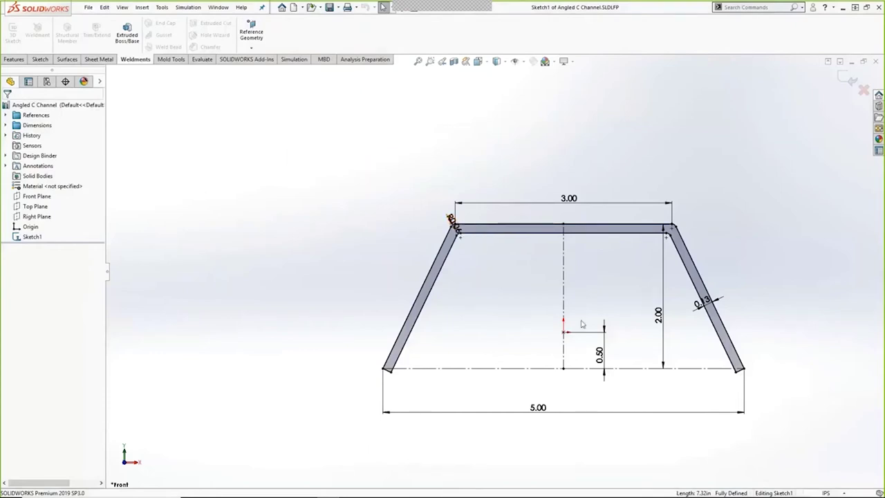
Expand the profile's Dimensions folder and add a Description property to the file's configuration-specific properties
left_click(6, 125)
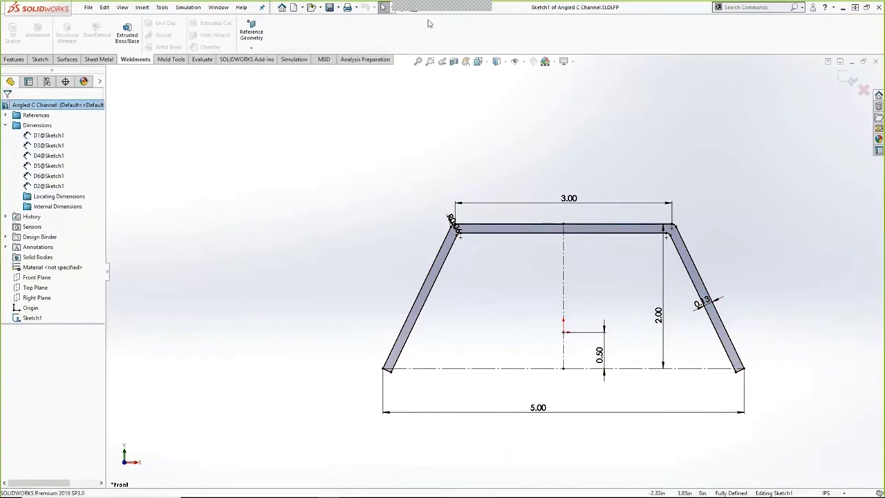
left_click(414, 15)
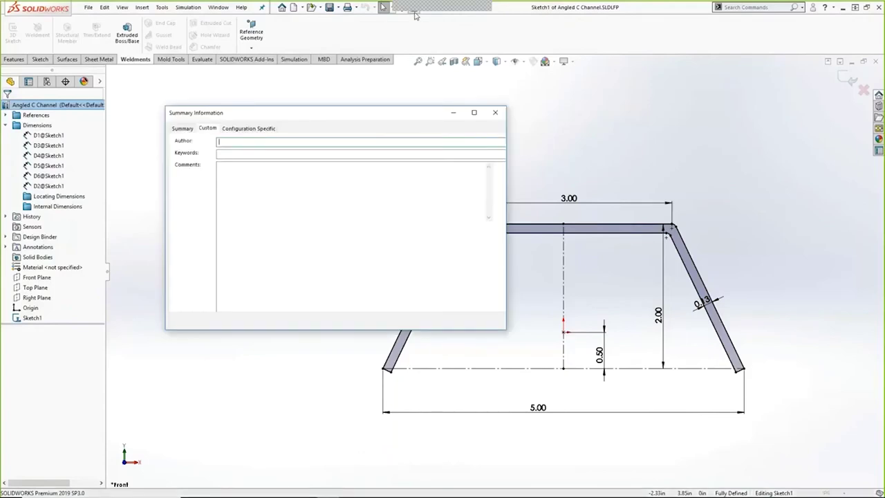
left_click(257, 129)
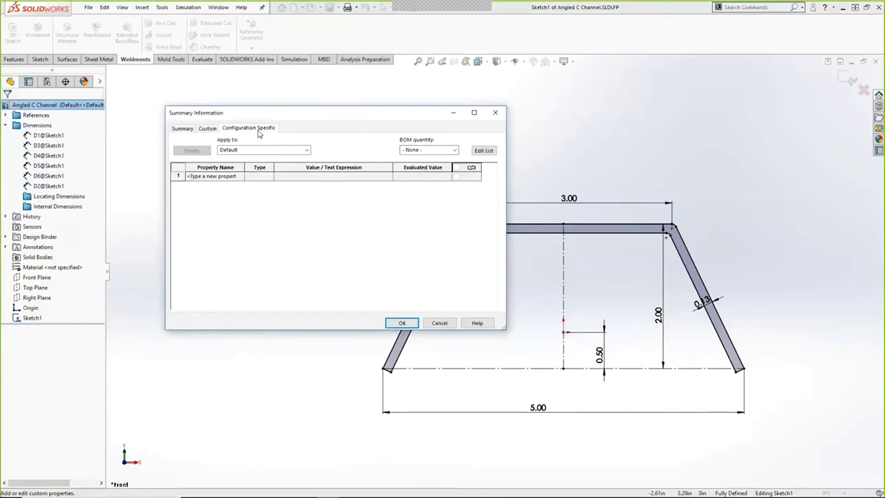
left_click(714, 172)
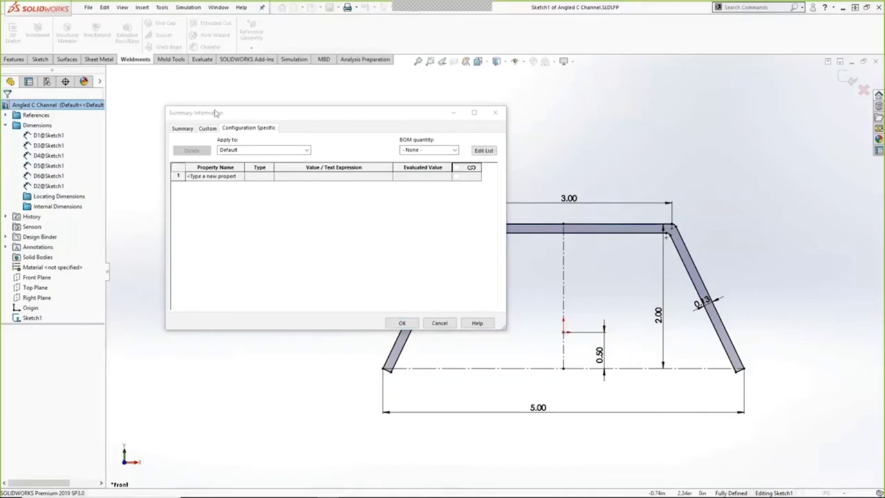
left_click(226, 177)
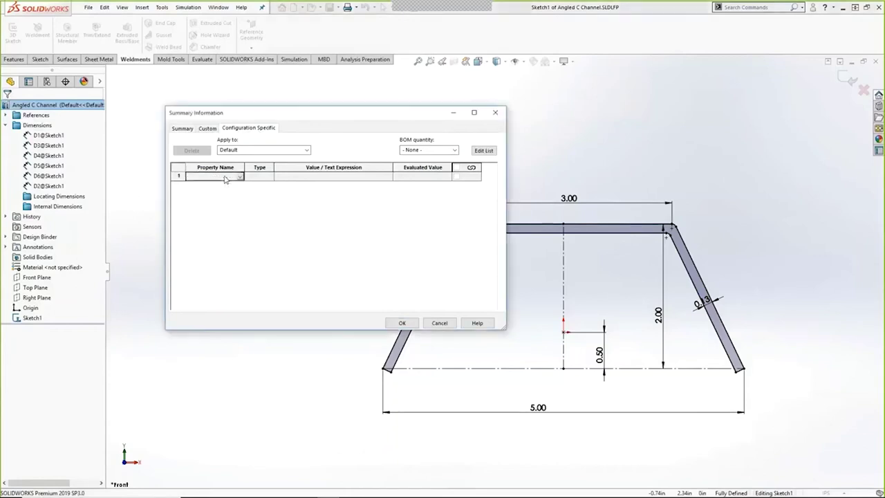
type("Descripti")
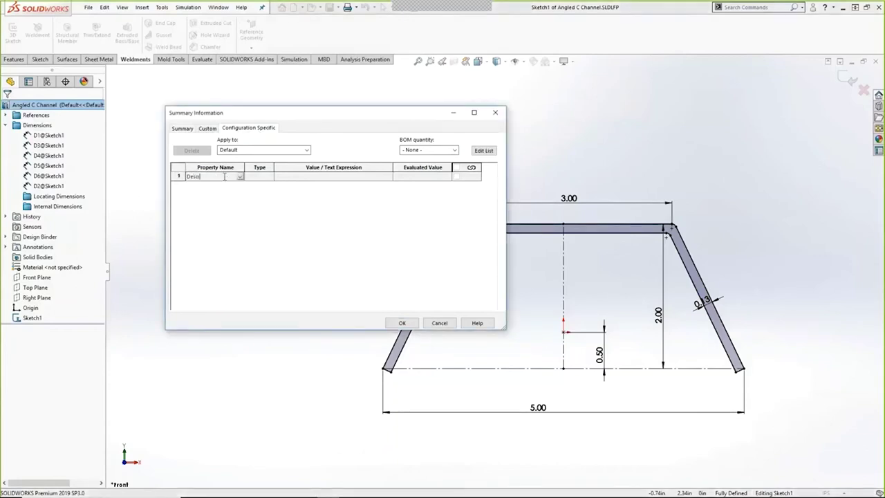
type("on")
Enter 3-5x2x.25 as the text value of the Description property
left_click(291, 175)
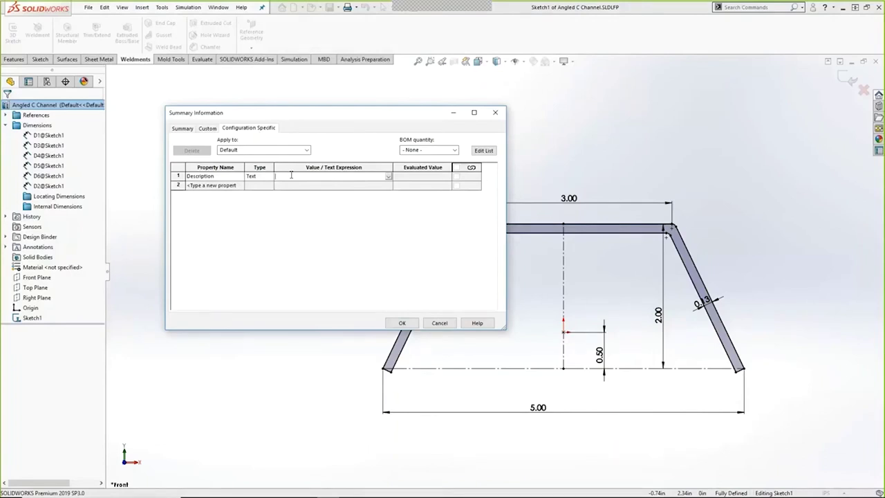
type("3-")
type("3")
type("x3")
type("x2x")
type(".25")
Try linking the channel's wall thickness dimension into the Description value, and restore the plain text 3-5x2x.25
left_click(709, 304)
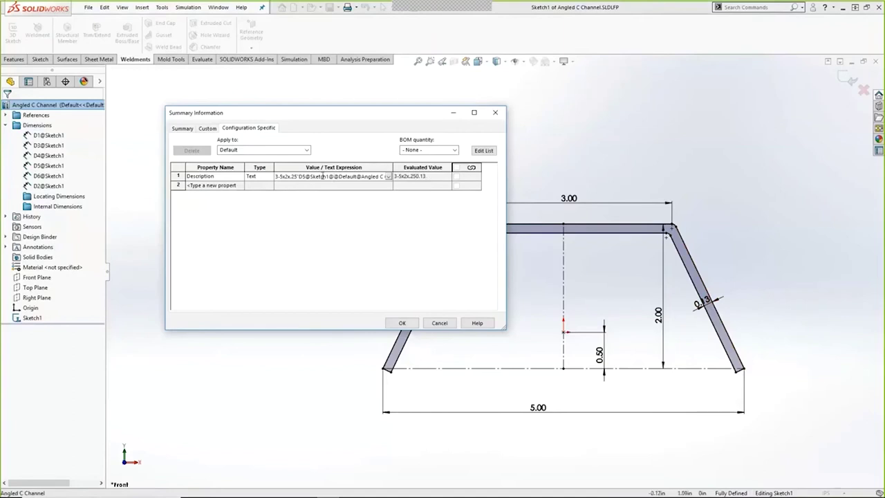
left_click_drag(298, 177, 440, 180)
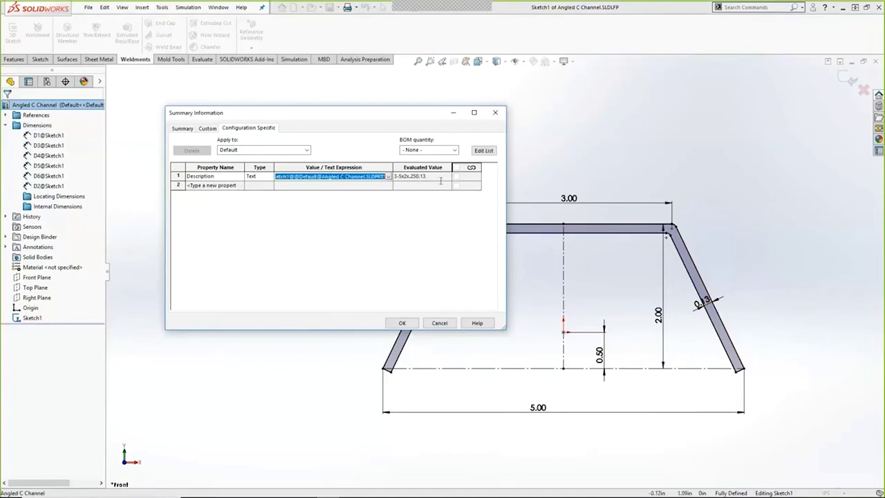
type("3-5x2x.25")
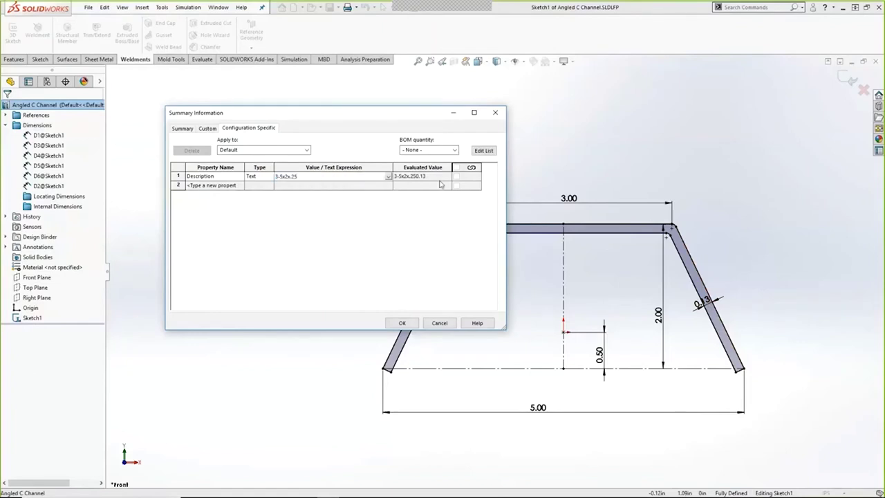
Change the Description property's text value to 3-5x2x.125, accept the file properties and exit the profile sketch
left_click(362, 186)
left_click(325, 176)
key("BackSpace")
type("125")
left_click(399, 324)
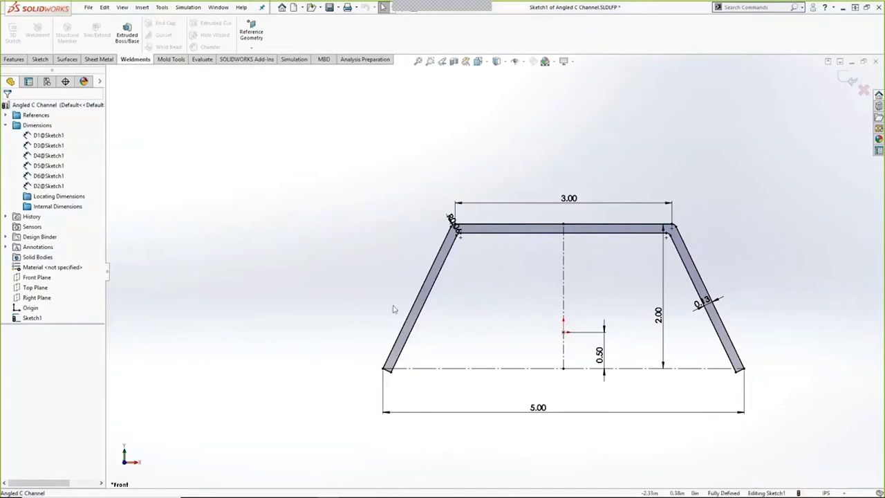
left_click(848, 80)
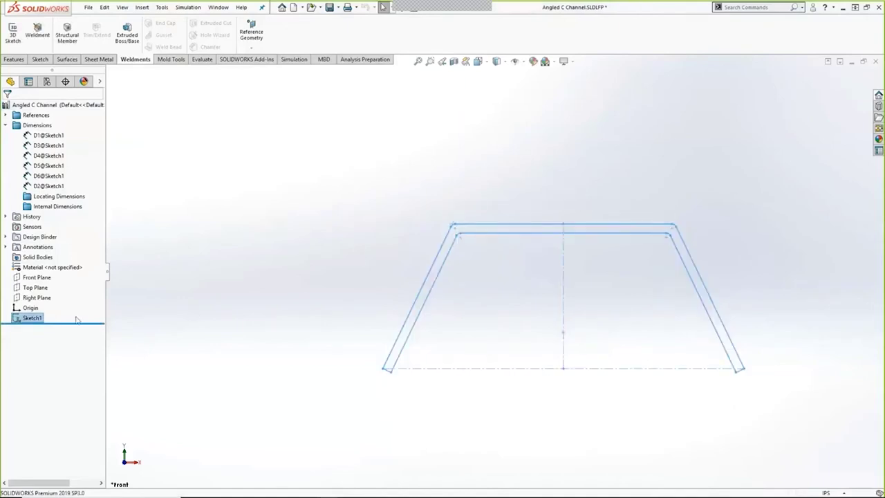
Open the configuration table for Sketch1, clear it from the profile view and display the sketch's dimensions
right_click(33, 321)
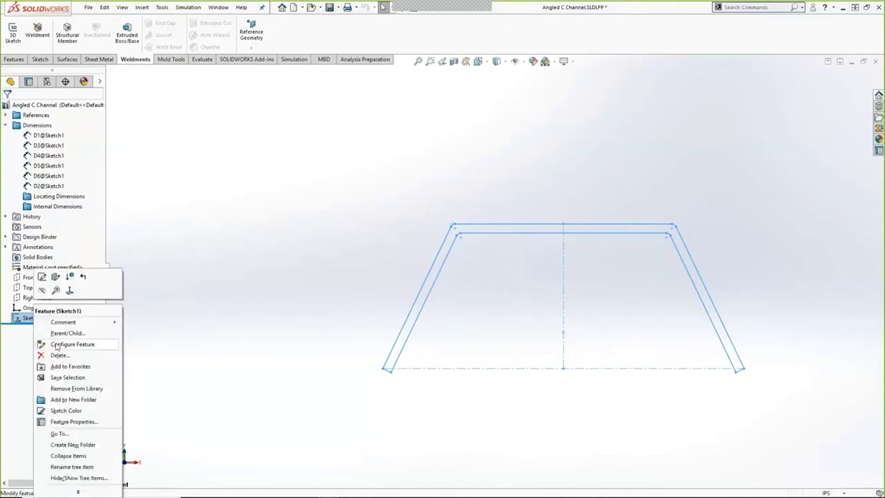
left_click(253, 205)
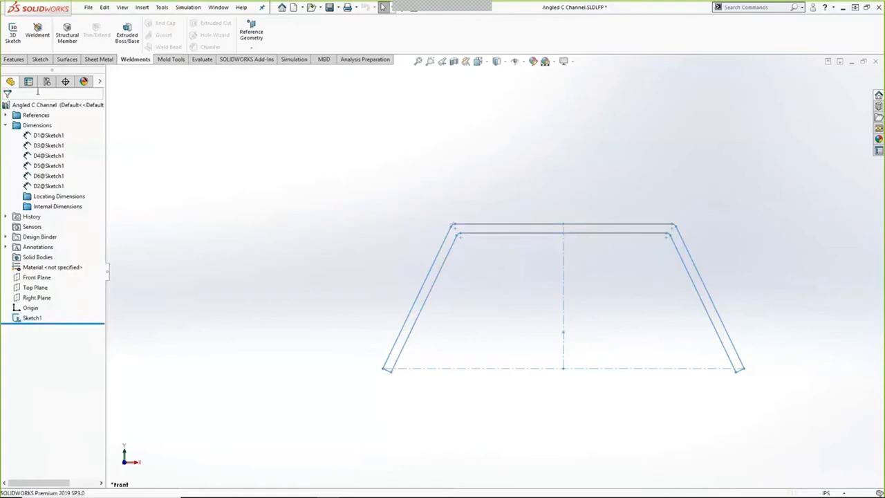
right_click(28, 322)
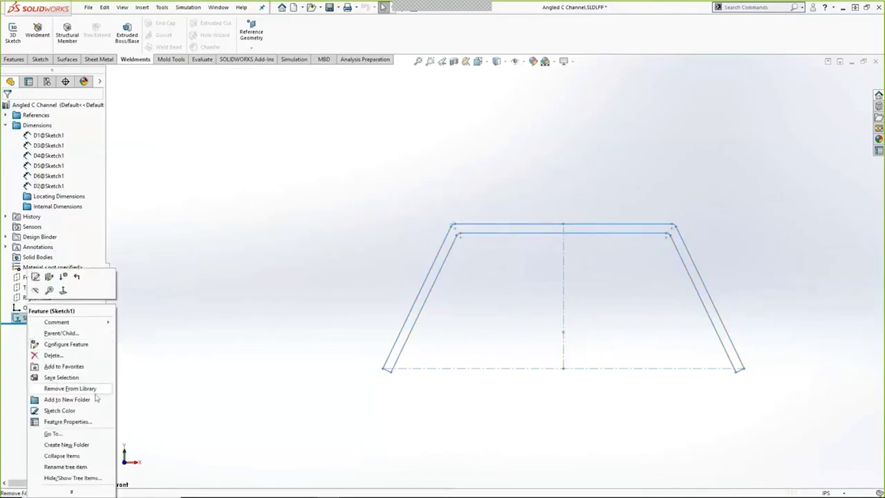
left_click(66, 345)
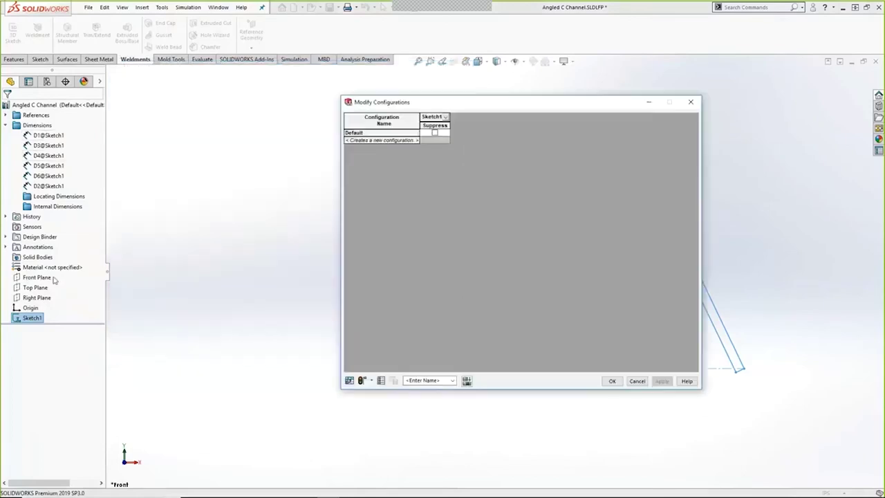
left_click(32, 317)
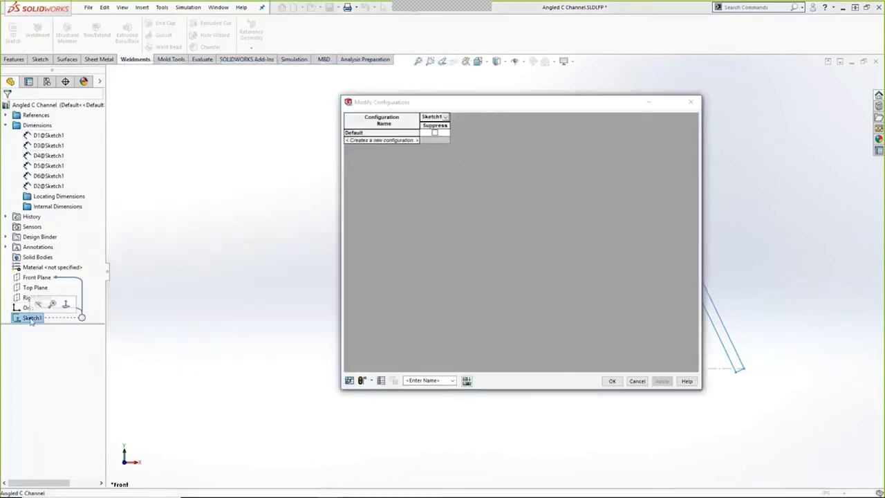
left_click(475, 111)
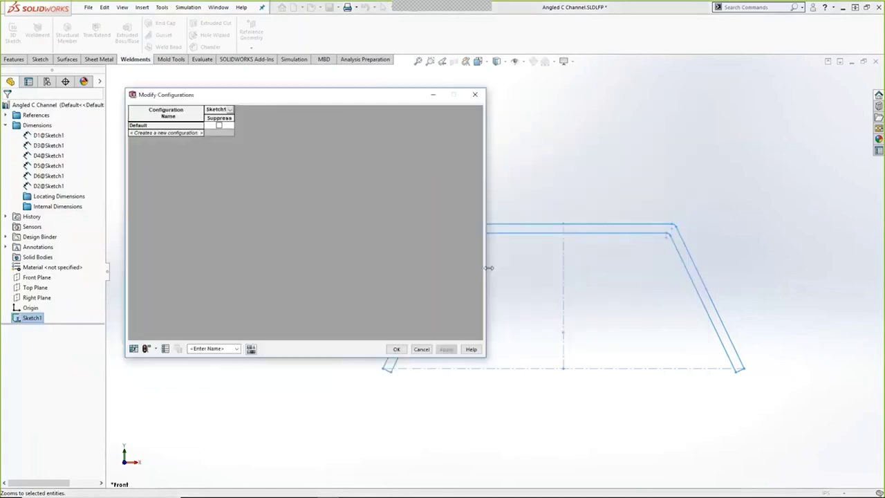
left_click_drag(488, 268, 364, 268)
left_click(33, 318)
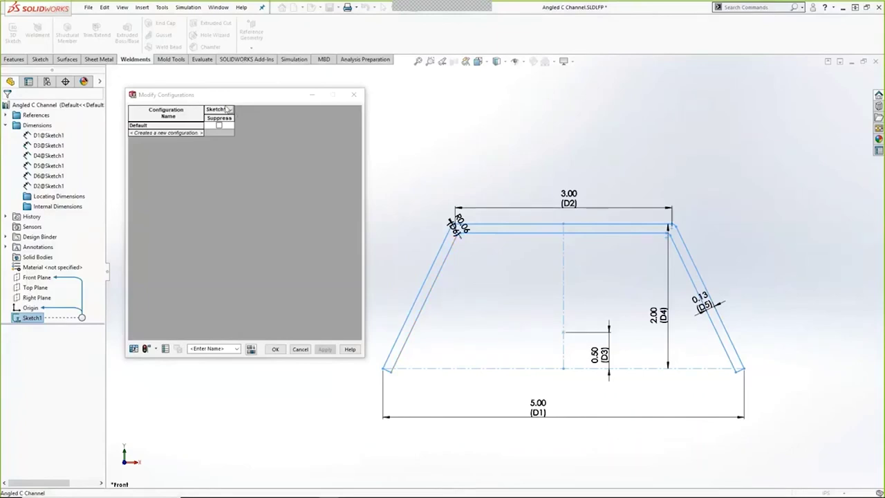
Add the top width D2, base width D1 and height D4 dimensions to the configuration table
left_click(570, 198)
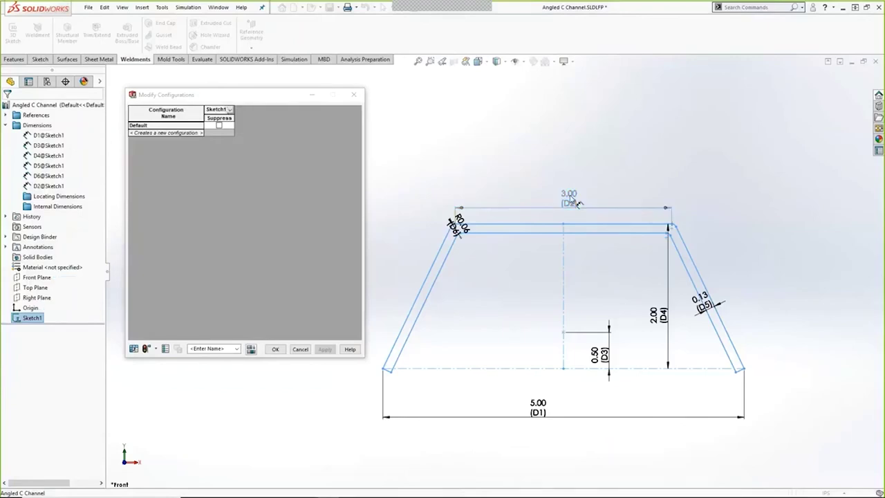
left_click(569, 198)
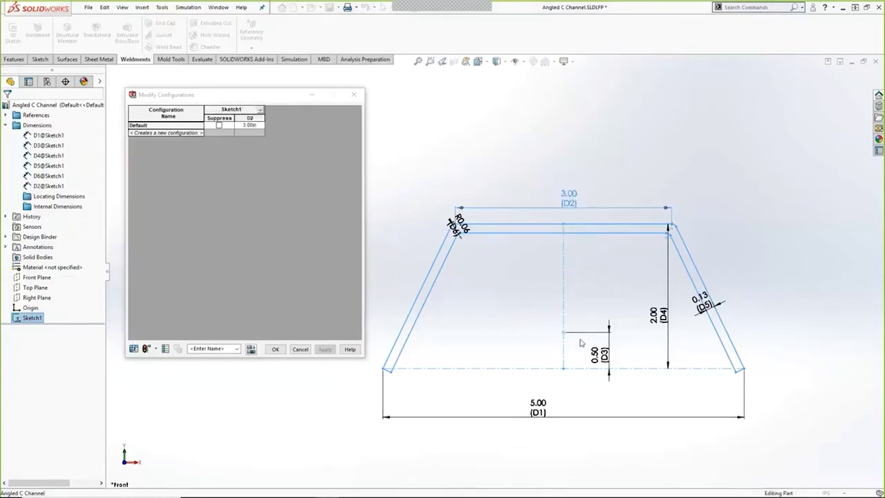
left_click(558, 423)
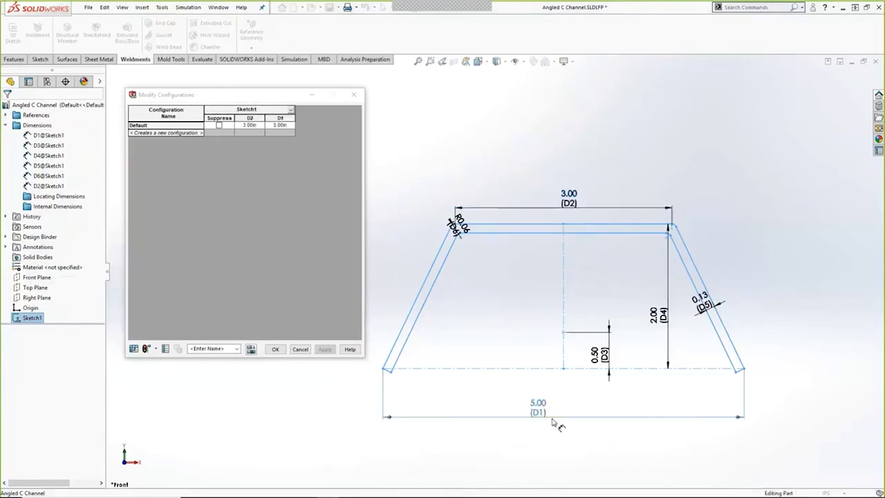
left_click(664, 320)
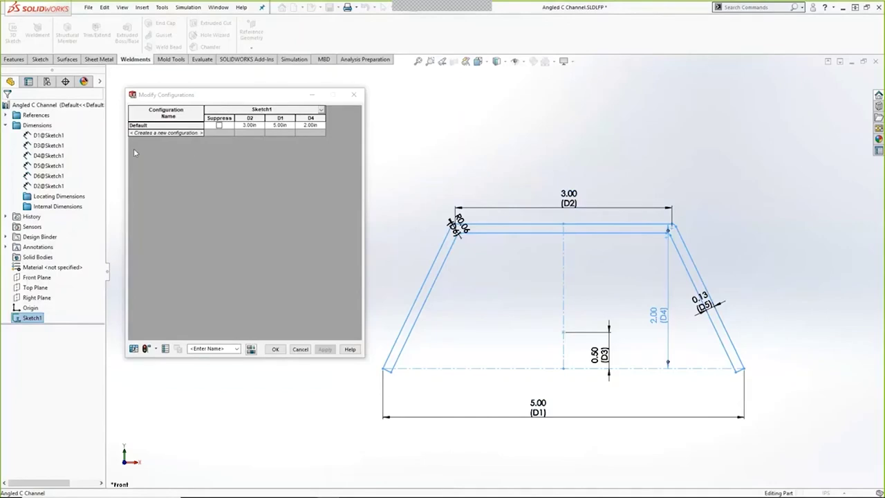
Include the custom properties in the configuration table and widen it to show the whole Description column
left_click(165, 348)
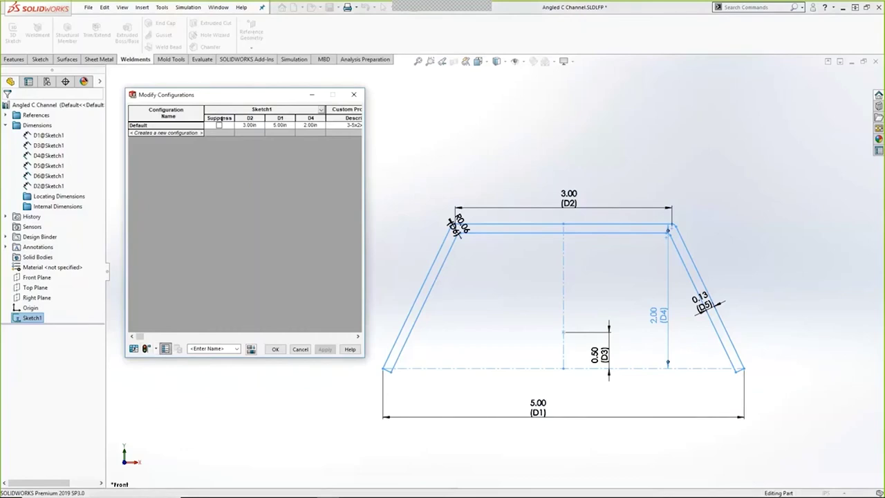
mouse_move(172, 337)
left_mouse_down()
mouse_move(235, 339)
mouse_move(179, 338)
left_mouse_up()
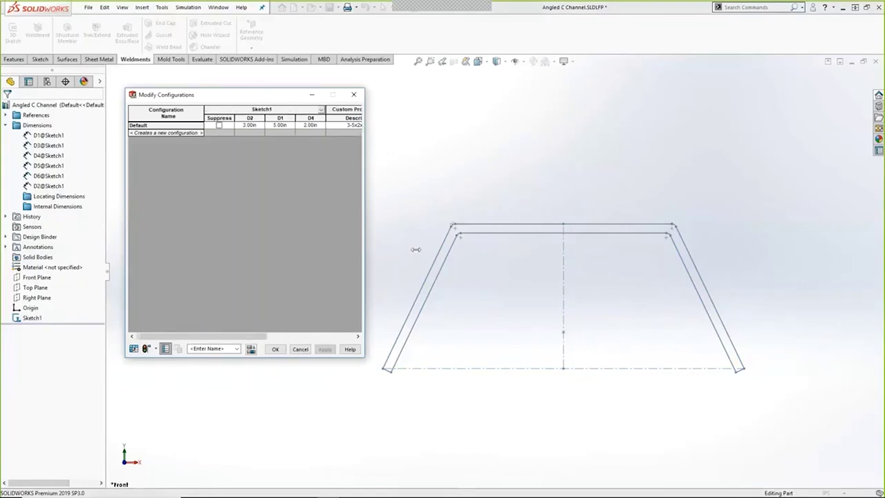
left_click_drag(415, 250, 407, 250)
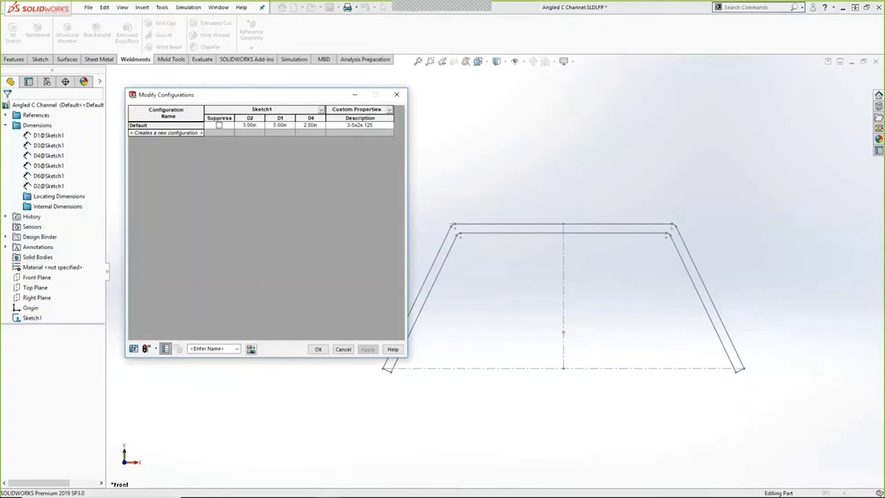
Add a new configuration named 4-5x2 to the configuration table
left_click(167, 134)
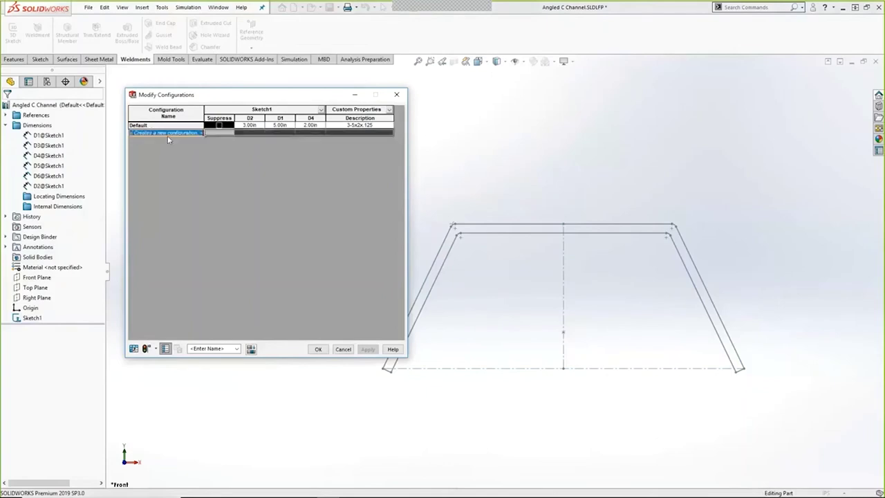
left_click(177, 133)
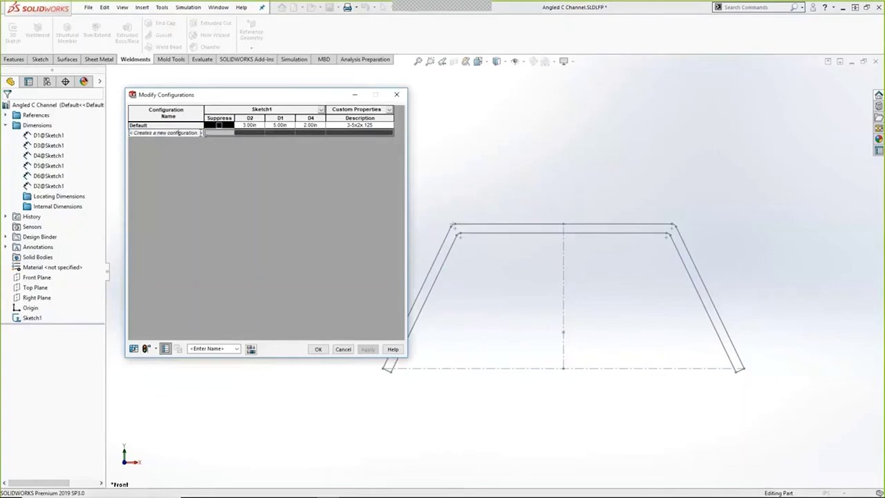
key("ctrl+a")
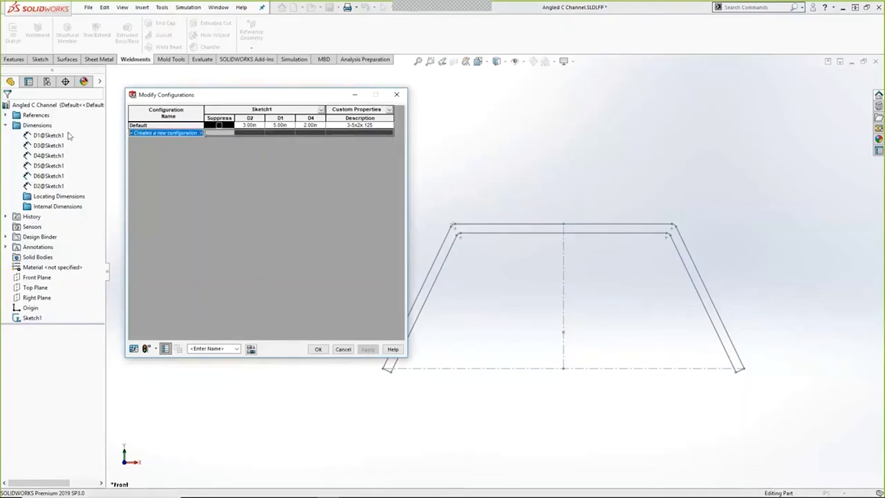
key("BackSpace")
type("4")
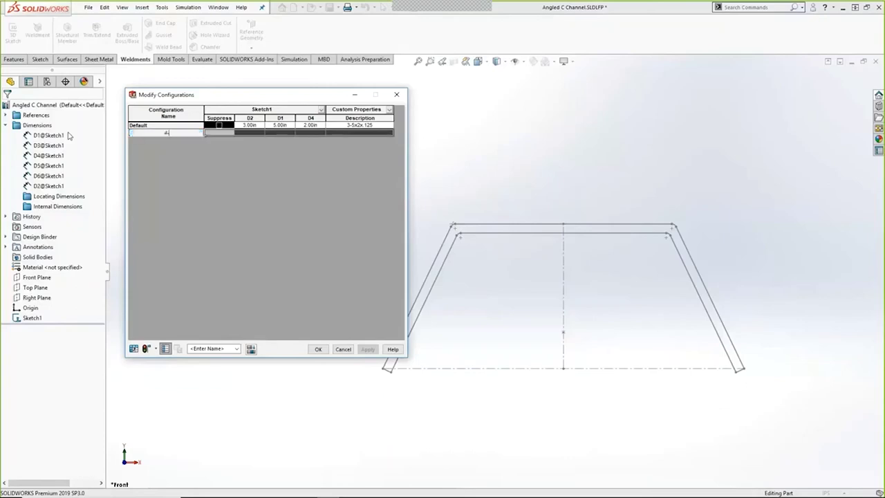
type("-5x2x")
key("BackSpace")
Set the D2 top width of the 4-5x2 configuration to 4 in
left_click(253, 134)
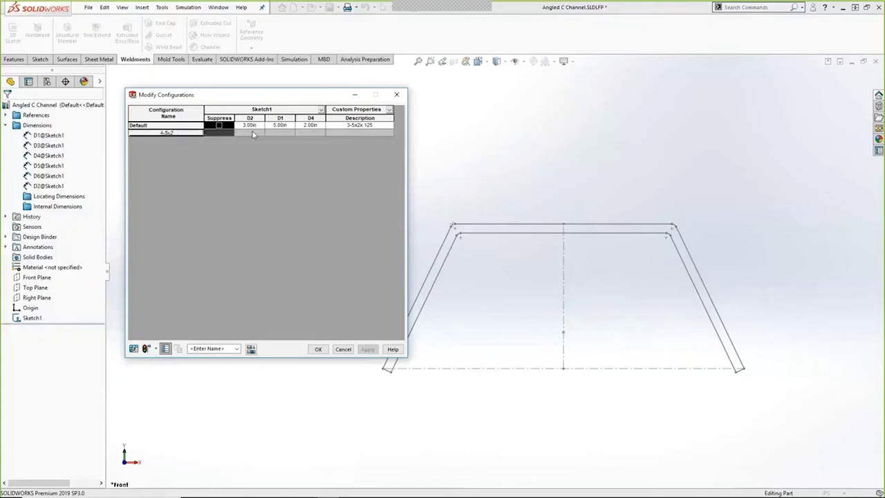
left_click(253, 134)
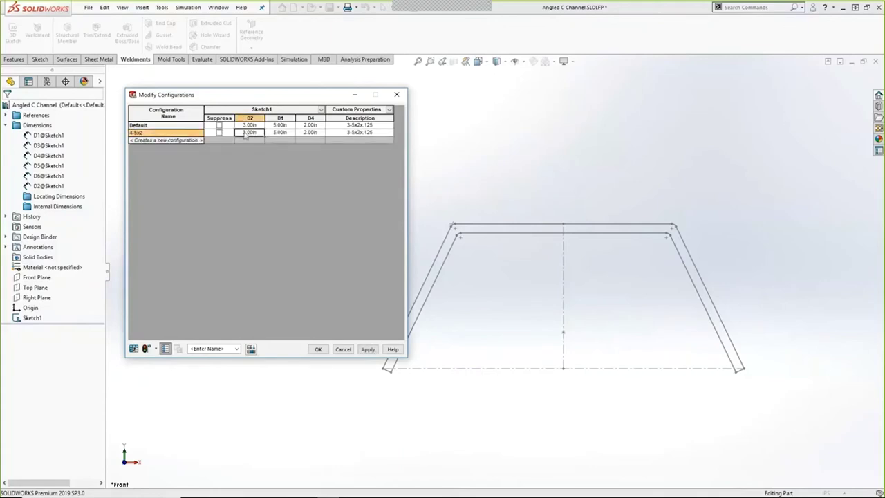
key("BackSpace")
type("4")
Add another configuration named 2-5x3 to the table
left_click(152, 141)
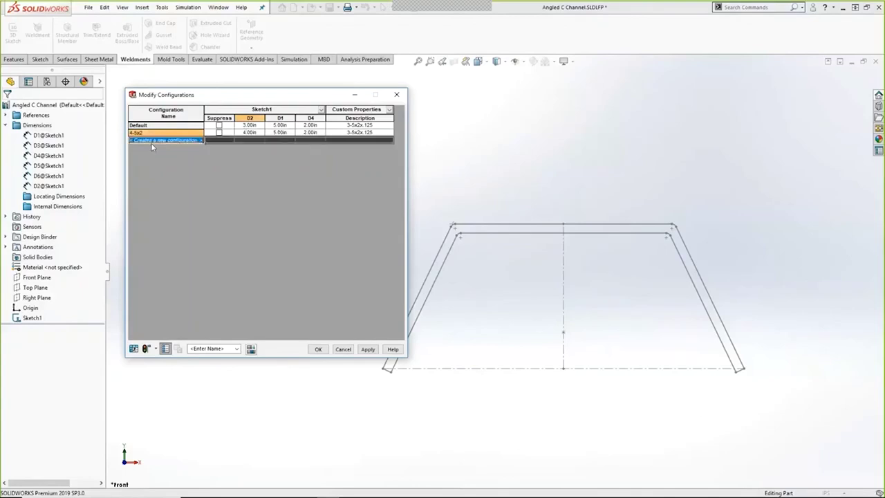
type("2")
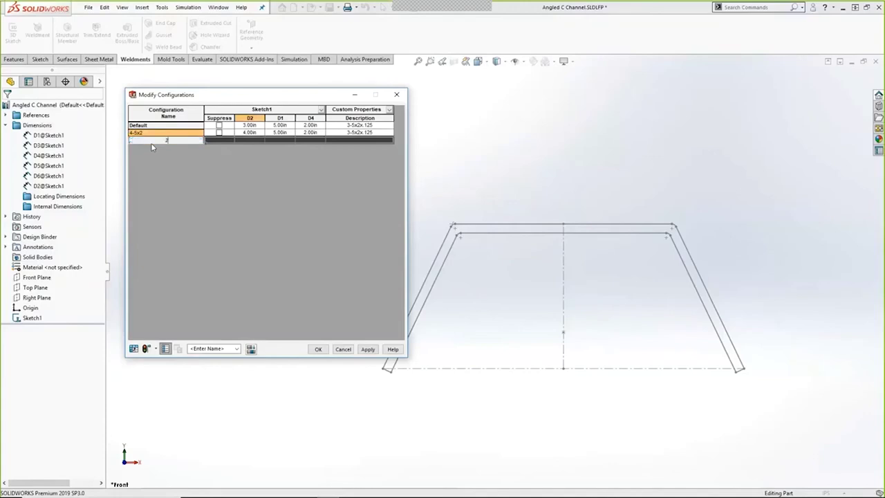
type("-5x")
type("3")
For the 2-5x3 configuration, set the D2 top width to 2 in and the D4 height to 3 in
left_click(256, 141)
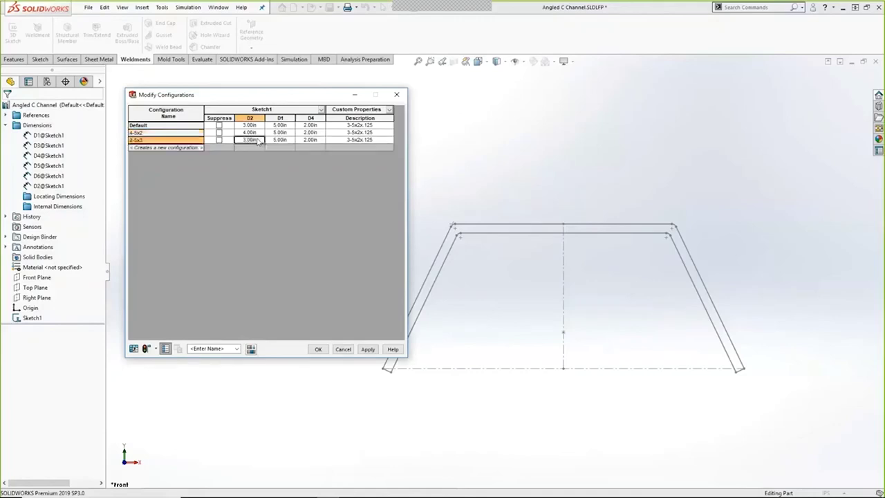
key("Delete")
key("Delete")
type("2.")
left_click(306, 141)
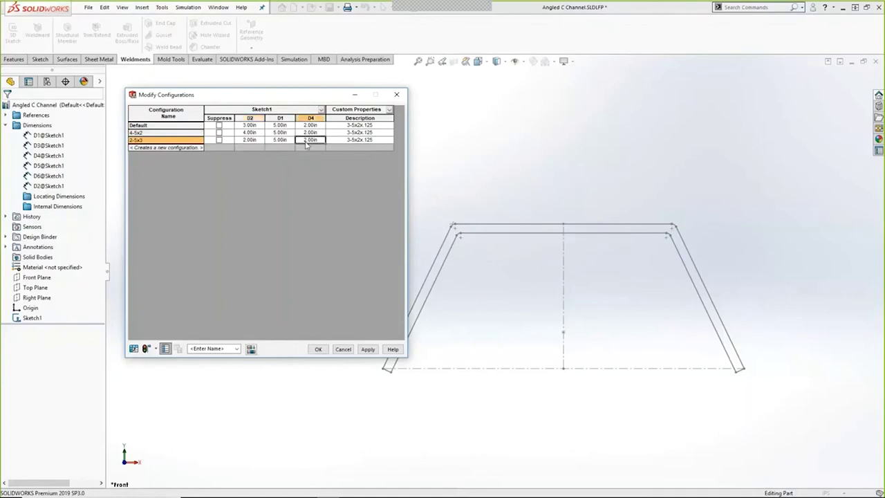
key("BackSpace")
type("3")
Change the Description of the 4-5x2 configuration to 4-5x2x.125
left_click(359, 133)
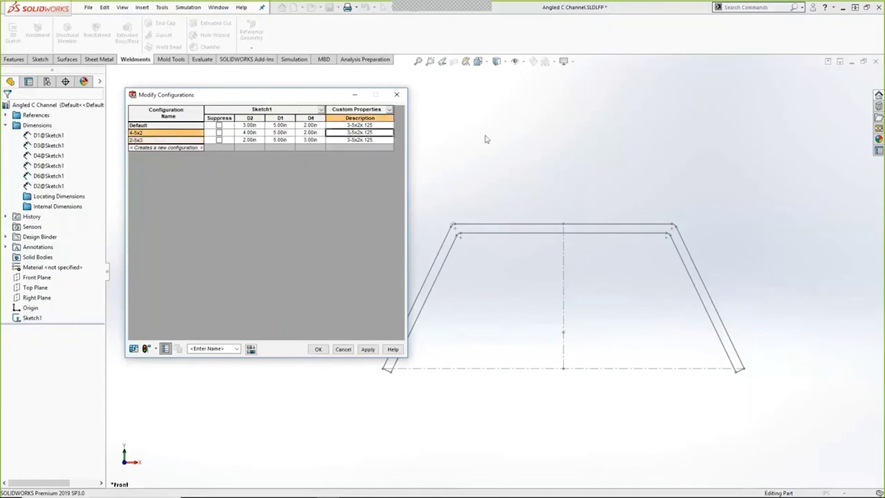
key("BackSpace")
type("4")
Change the Description of the 2-5x3 configuration to 2-5x3x.125, then apply and close the configuration table
left_click(352, 140)
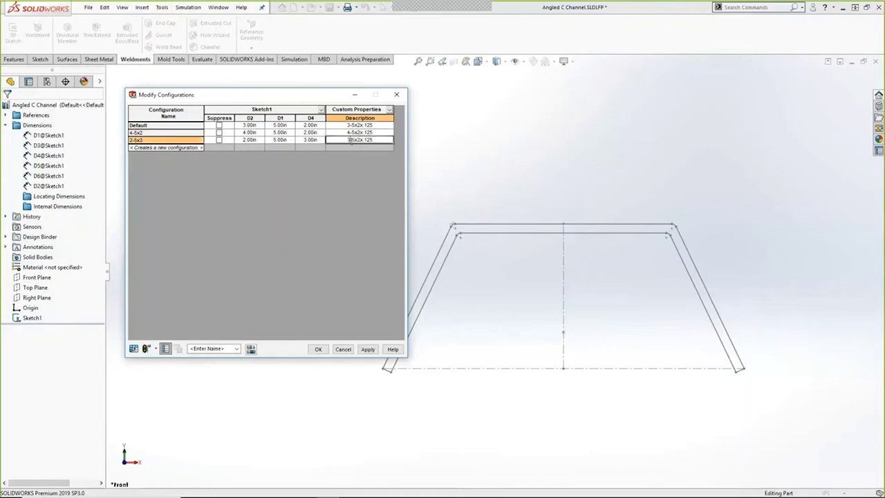
key("BackSpace")
type("2")
key("Right")
key("Right")
key("Right")
key("Right")
key("BackSpace")
type("3")
left_click(370, 133)
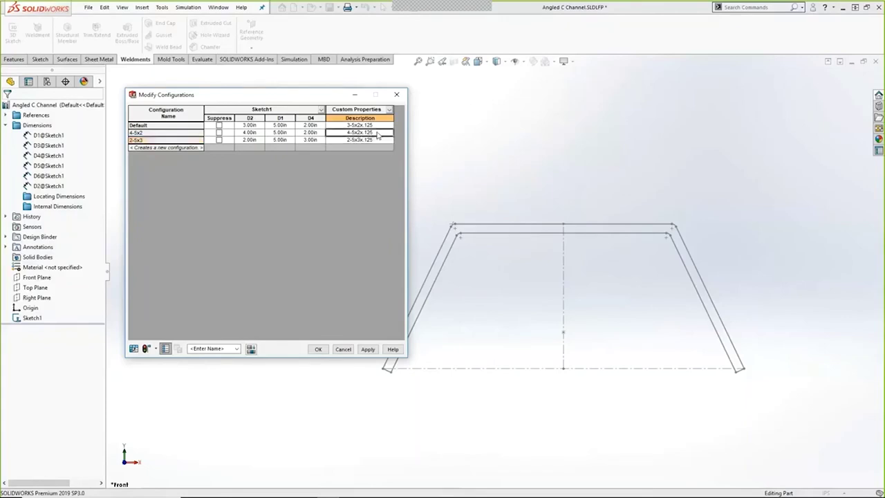
left_click(368, 349)
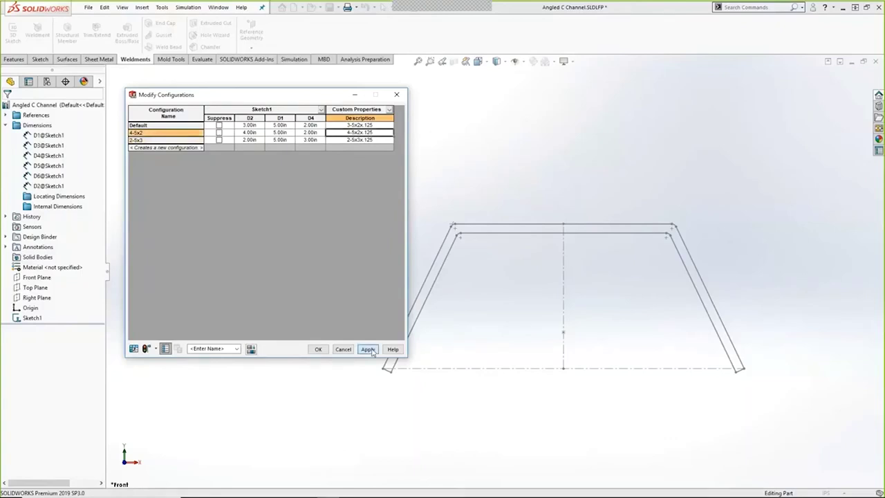
left_click(318, 349)
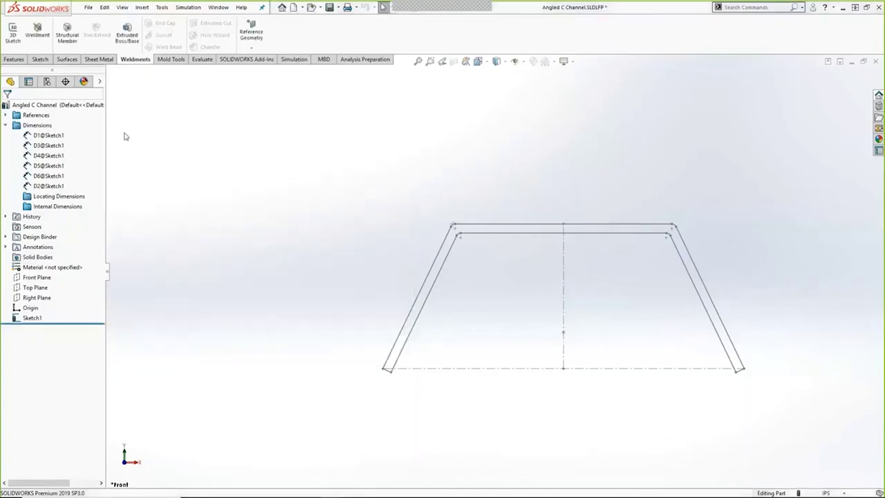
Activate the 2-5x3 and 4-5x2 configurations in turn to compare their profile shapes, ending on 2-5x3
left_click(47, 81)
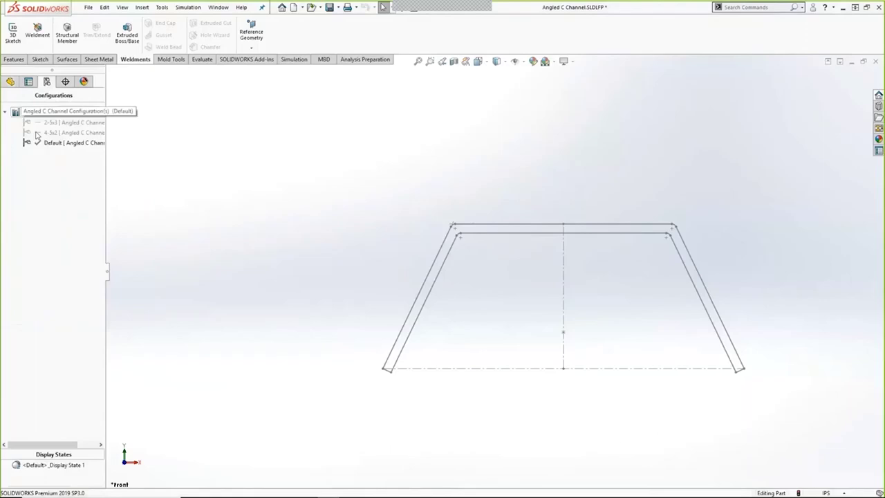
left_click(30, 123)
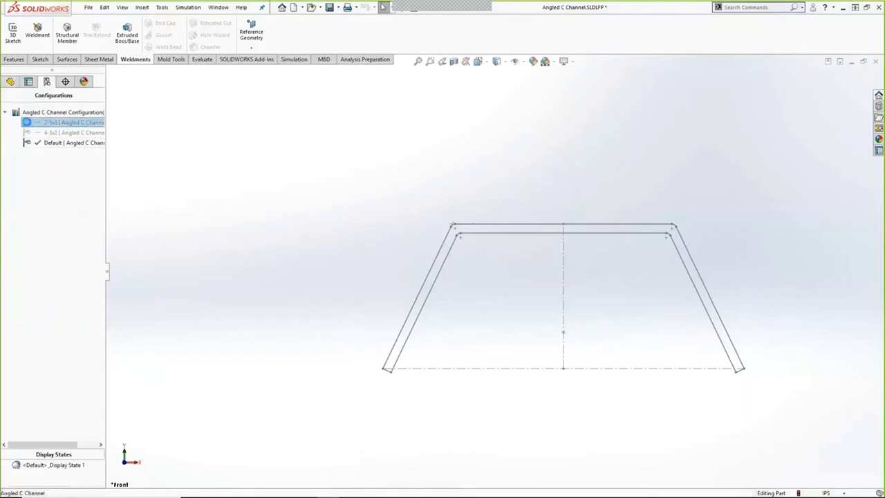
double_click(30, 122)
left_click(30, 133)
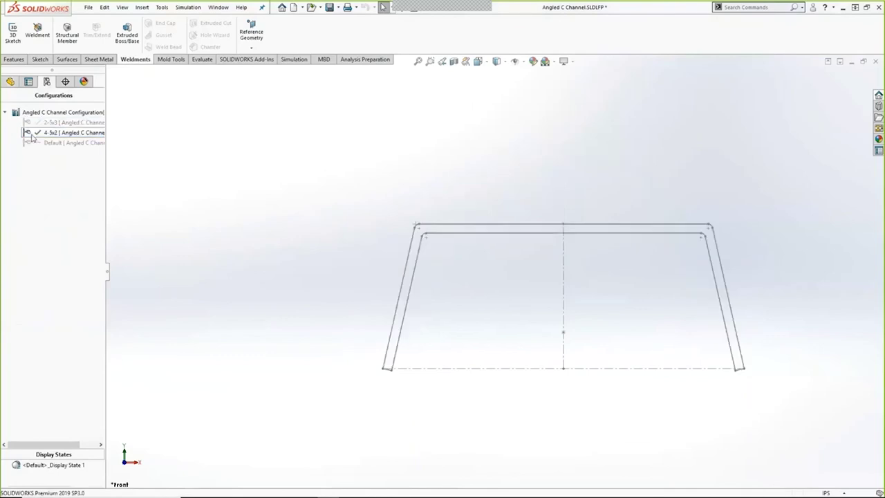
double_click(31, 122)
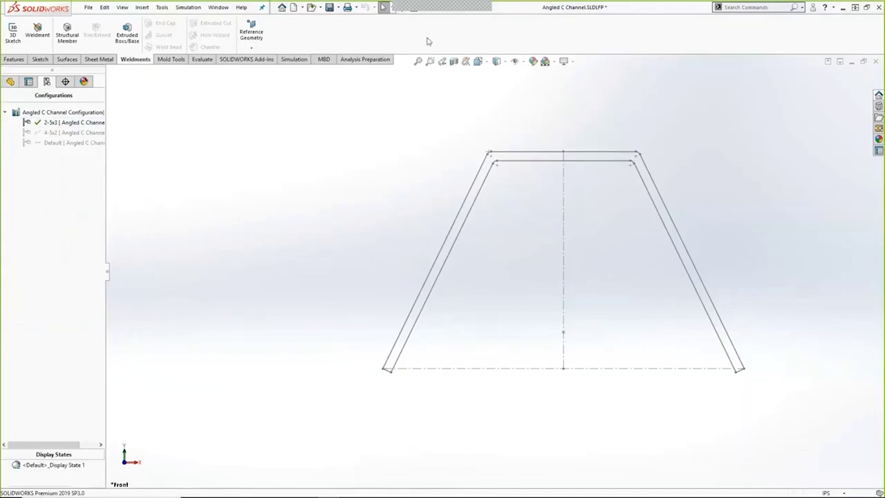
Review the configuration-specific properties of the Angled C Channel profile, then save and close the file
left_click(417, 14)
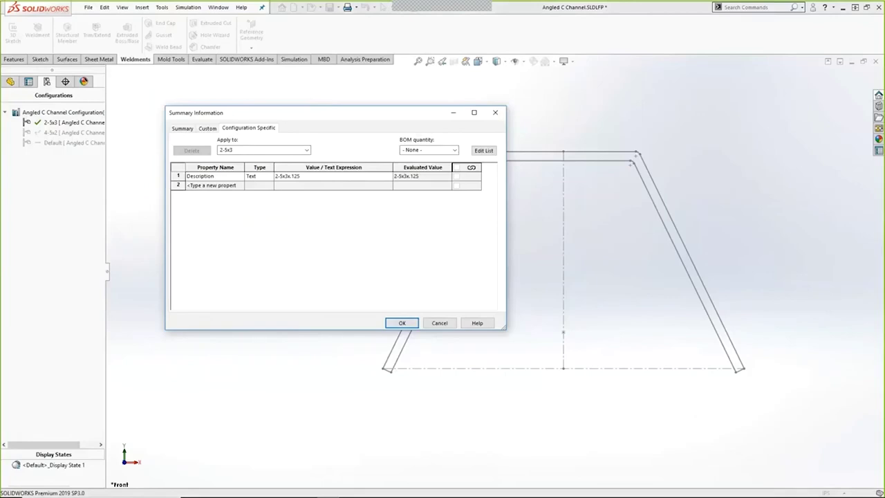
left_click(414, 323)
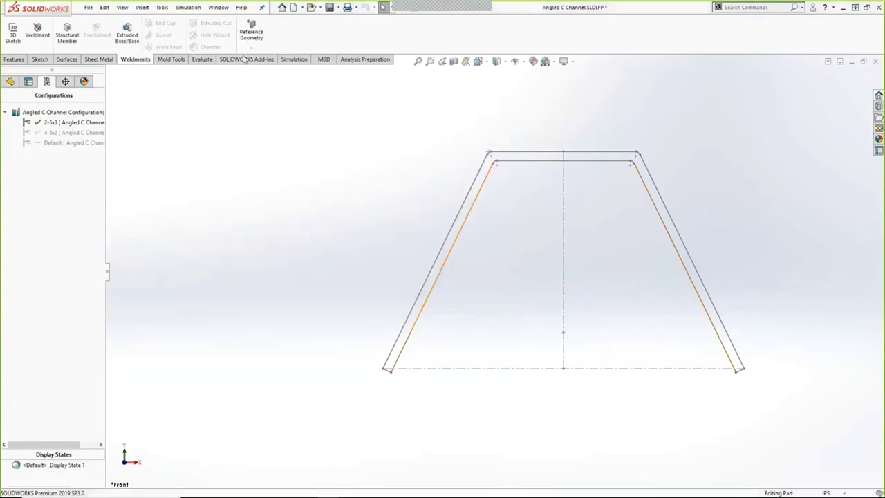
left_click(331, 7)
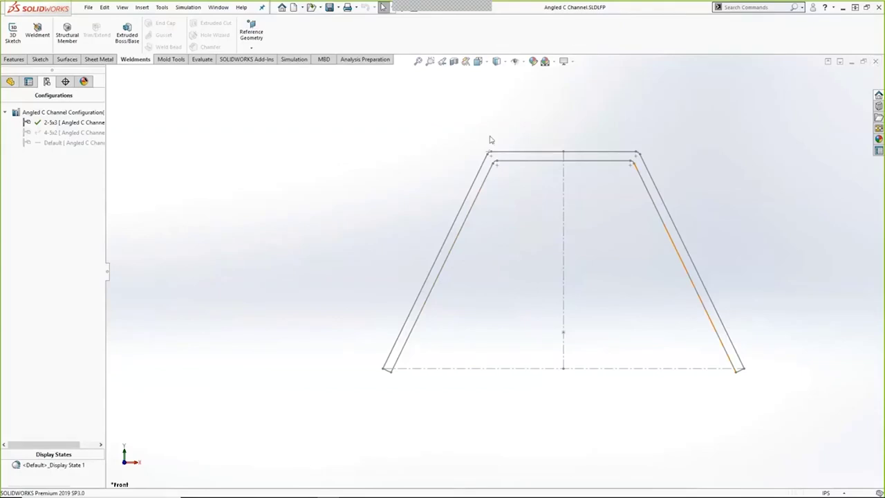
left_click(875, 61)
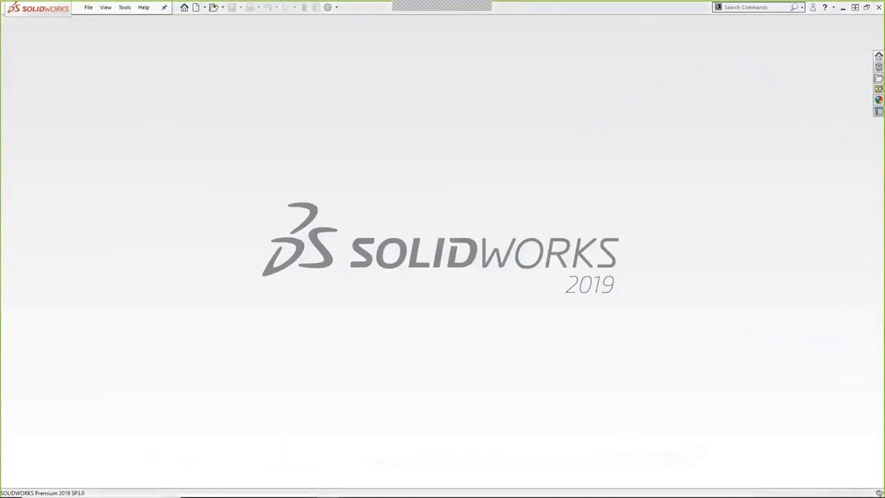
Switch to File Explorer and open the folder C:\Program Files\SOLIDWORKS Corp 2019\SOLIDWORKS
key("super+e")
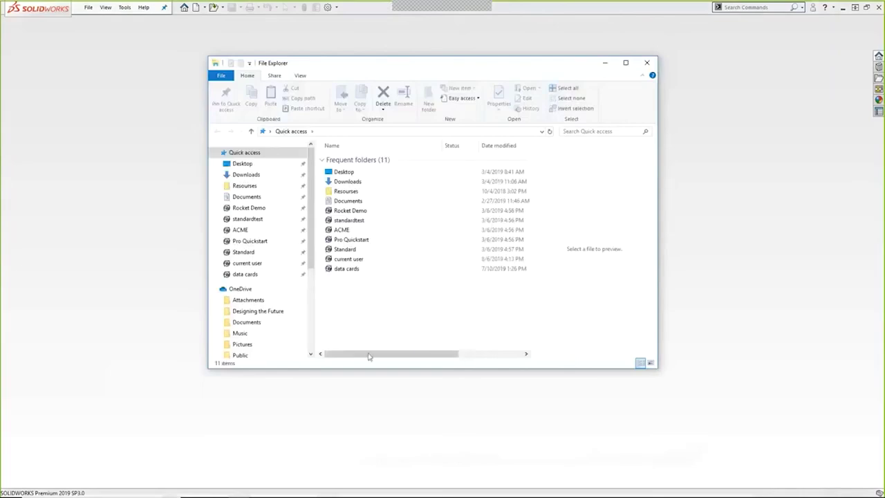
scroll(300, 316, "down", 4)
left_click(260, 353)
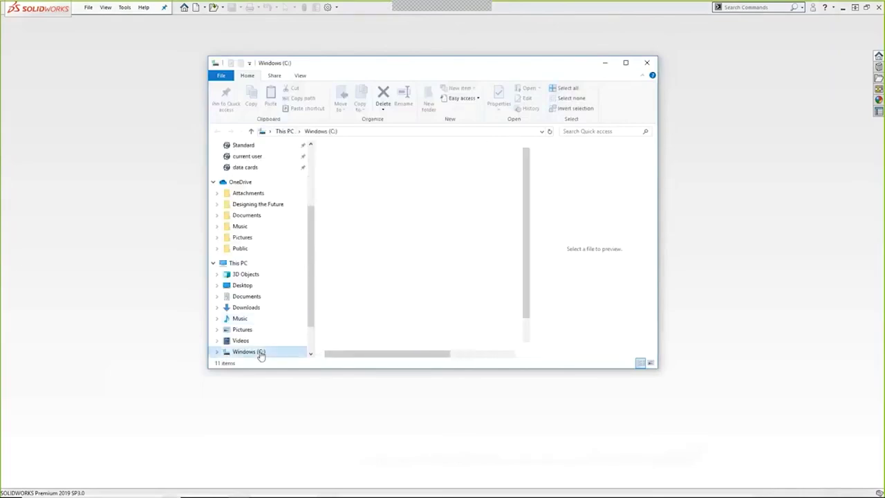
scroll(376, 230, "down", 1)
double_click(374, 227)
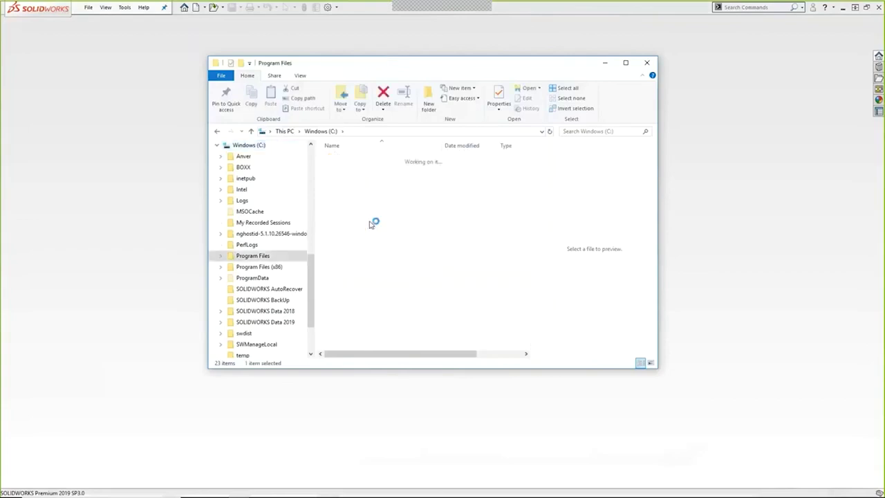
scroll(369, 221, "down", 7)
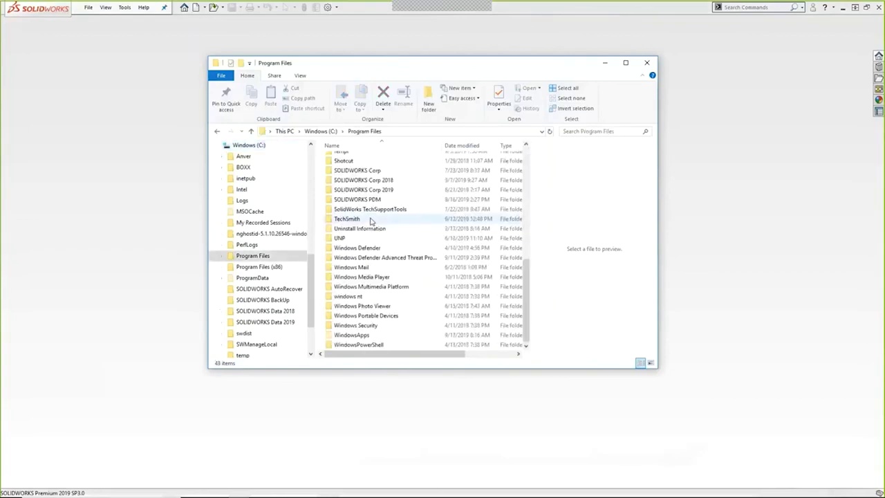
double_click(363, 189)
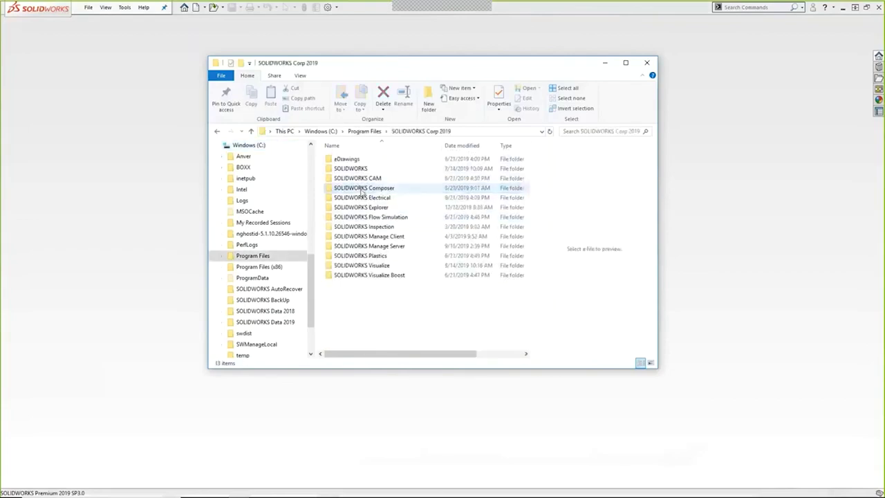
double_click(351, 168)
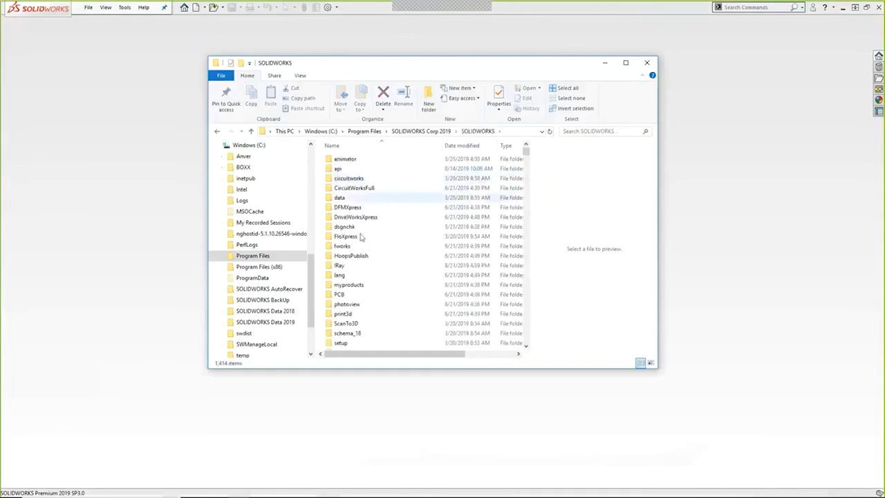
Browse to lang\english\weldment profiles\Custom weldment profiles\Angled C Channel to view the stored profile file, and minimize File Explorer
double_click(341, 275)
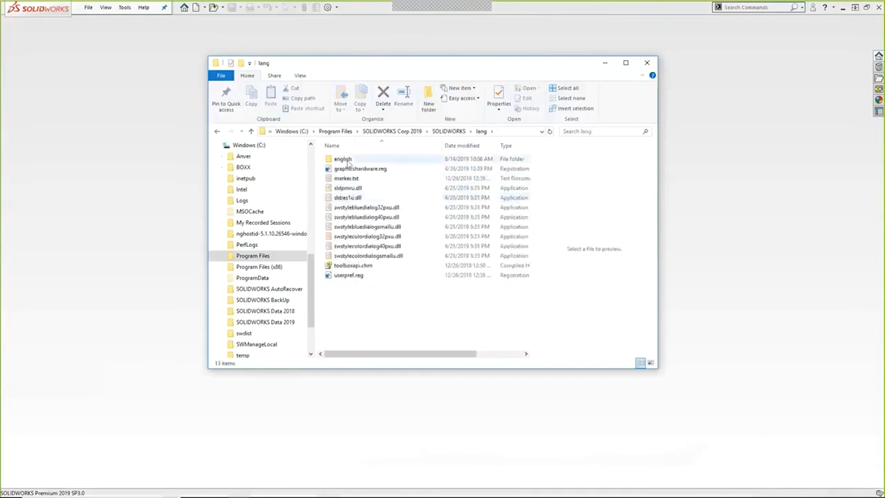
double_click(353, 189)
double_click(355, 253)
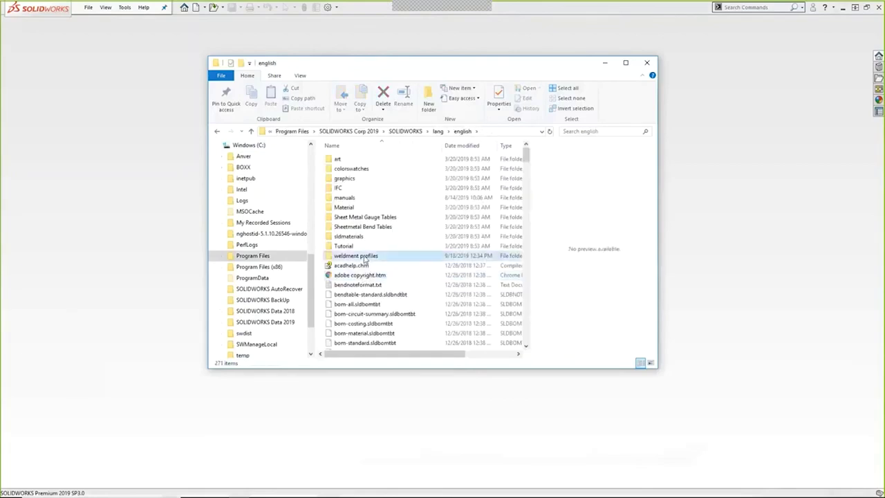
double_click(363, 168)
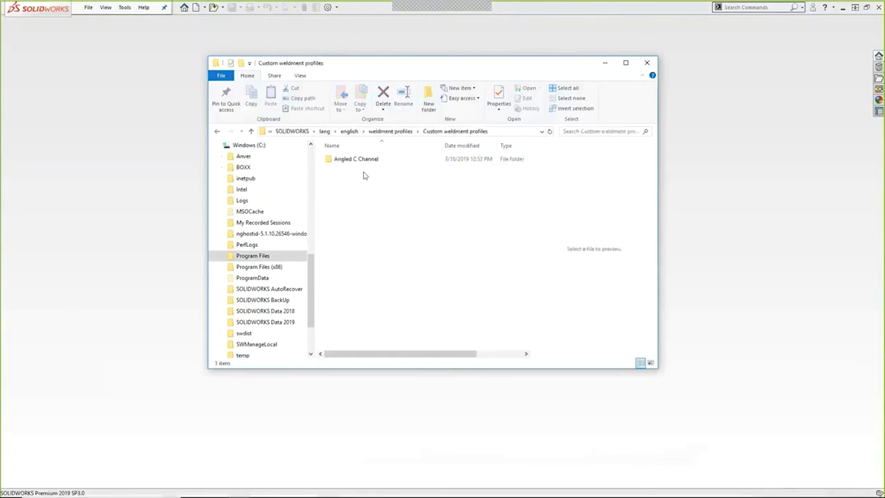
double_click(356, 159)
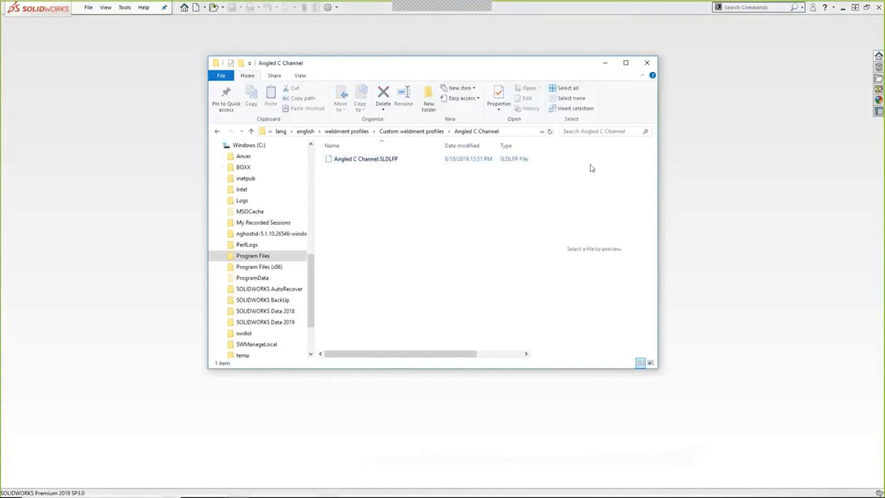
left_click(605, 63)
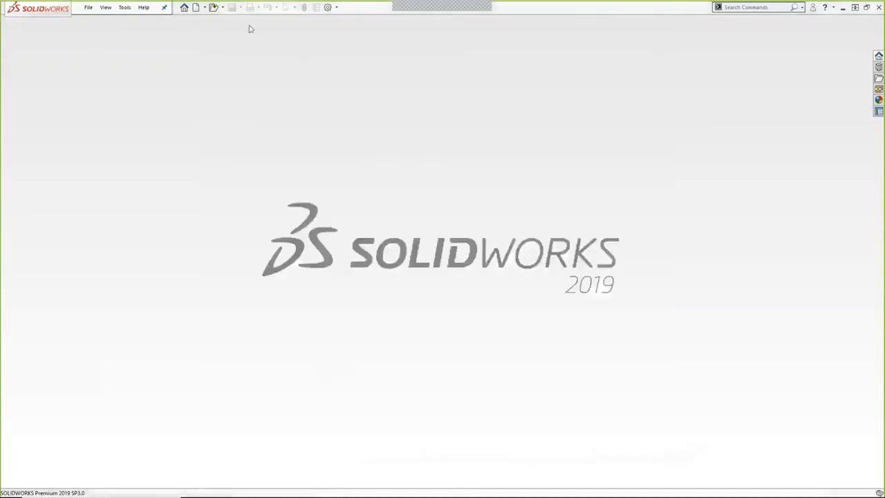
Create a new part document in SOLIDWORKS from the default Part template
left_click(197, 7)
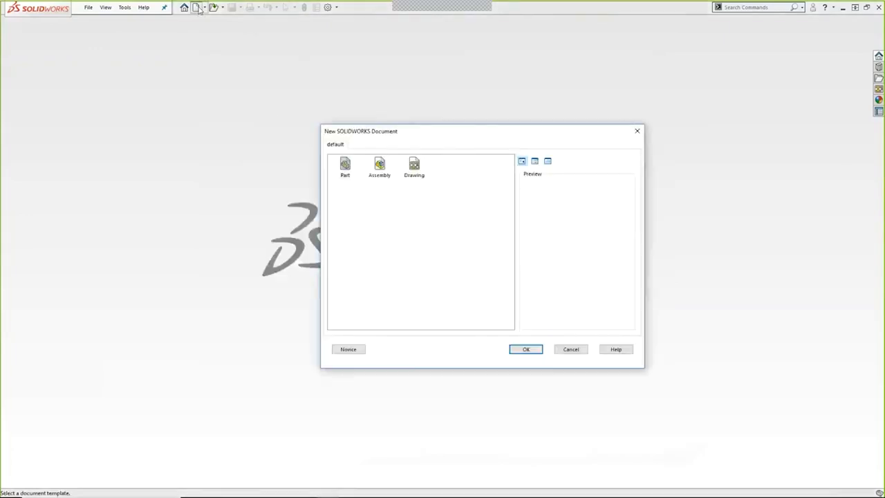
left_click(344, 166)
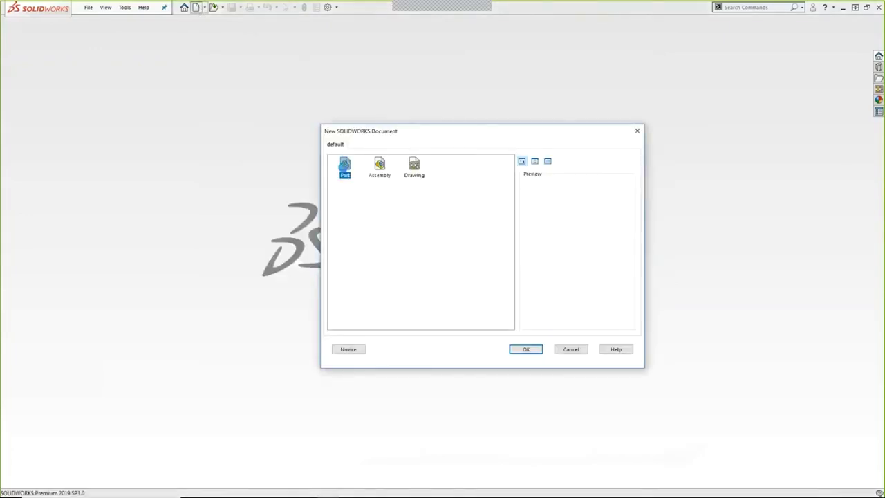
double_click(344, 168)
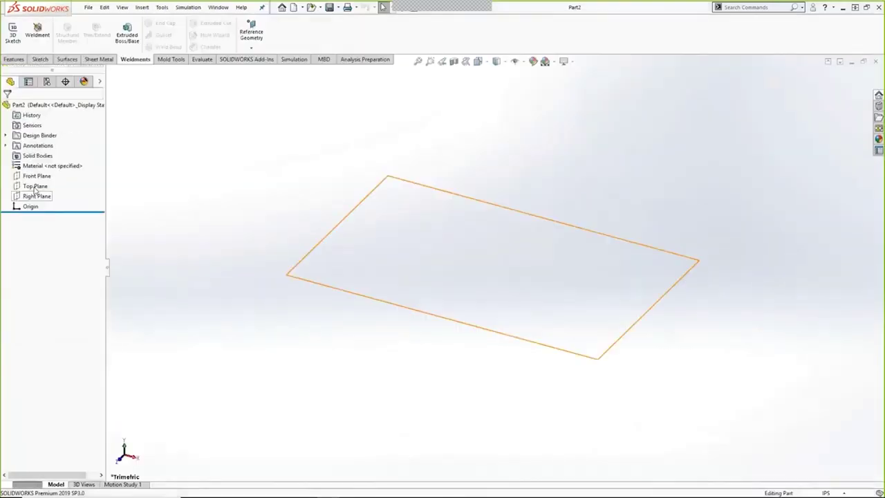
Start a sketch on the Top Plane and draw a nearly horizontal line about 6.74 in long from the origin
left_click(35, 186)
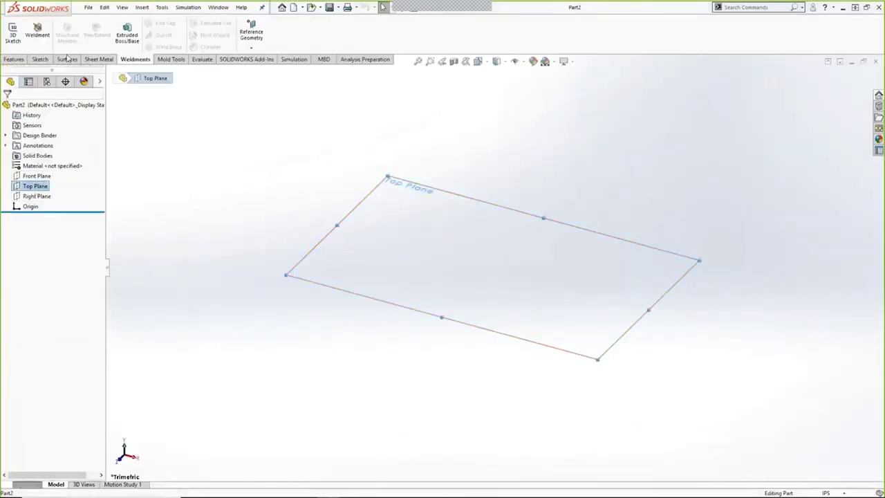
left_click(40, 59)
left_click(60, 24)
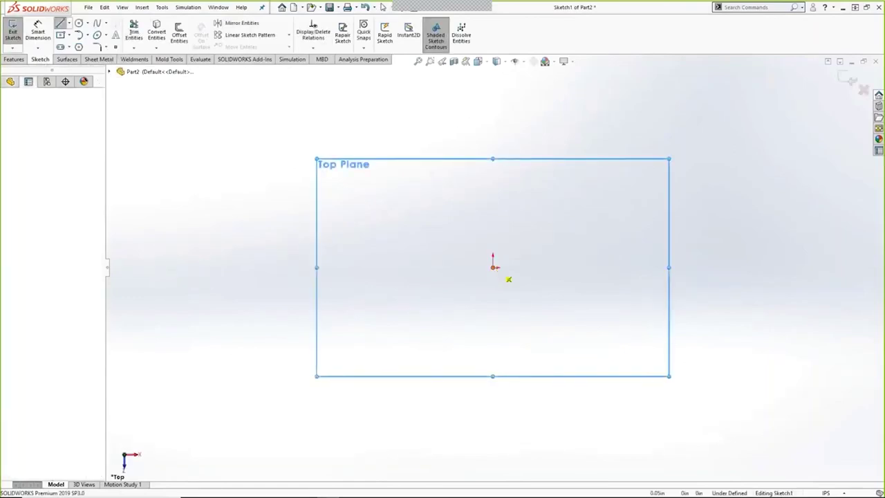
left_click(493, 268)
left_click(831, 272)
key("Escape")
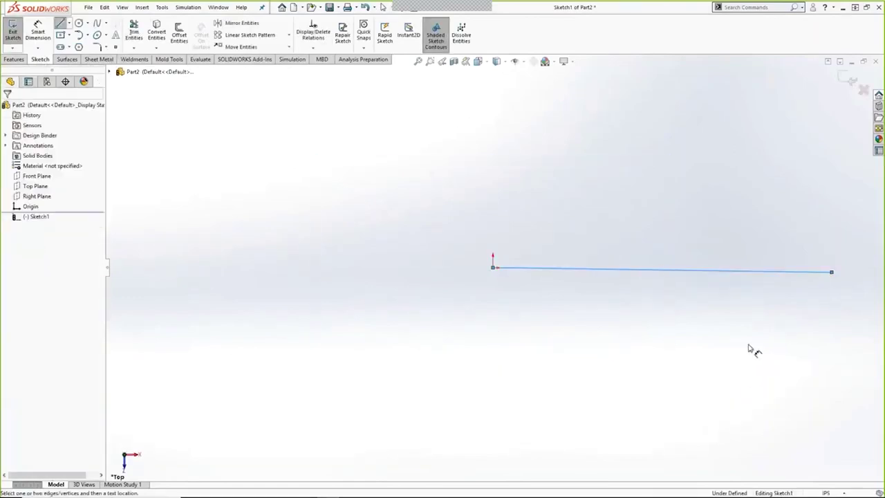
Dimension the horizontal extent of the line from the origin as 12 in
right_click_drag(748, 349, 712, 284)
left_click(697, 334)
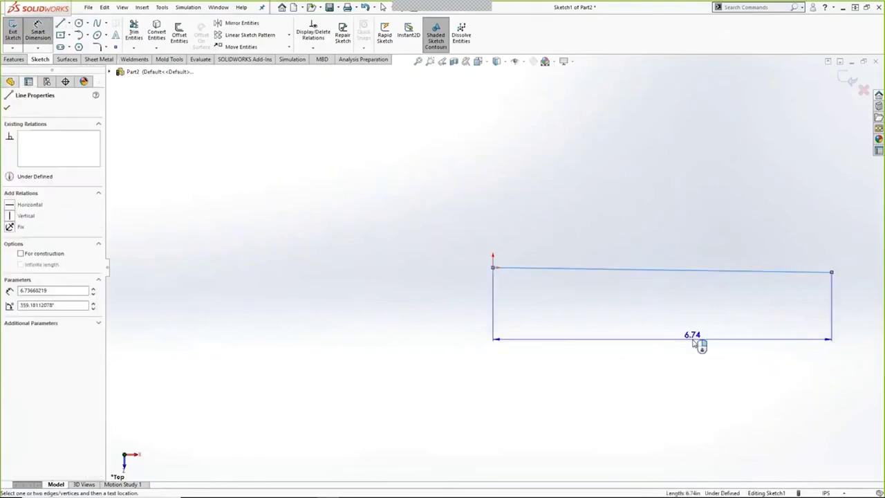
left_click(685, 340)
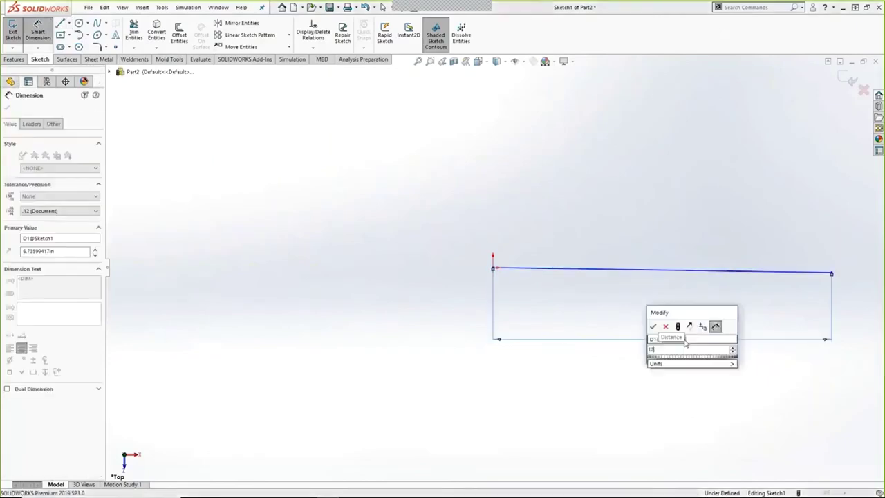
type("12")
key("Return")
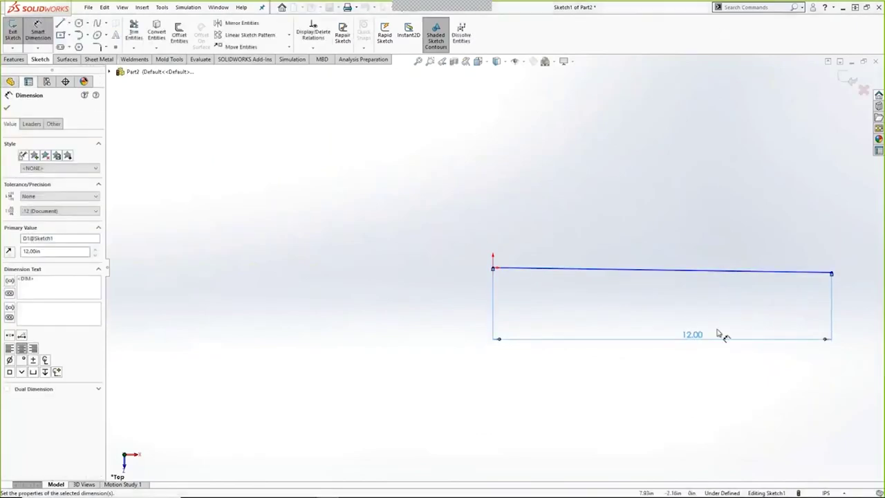
key("Escape")
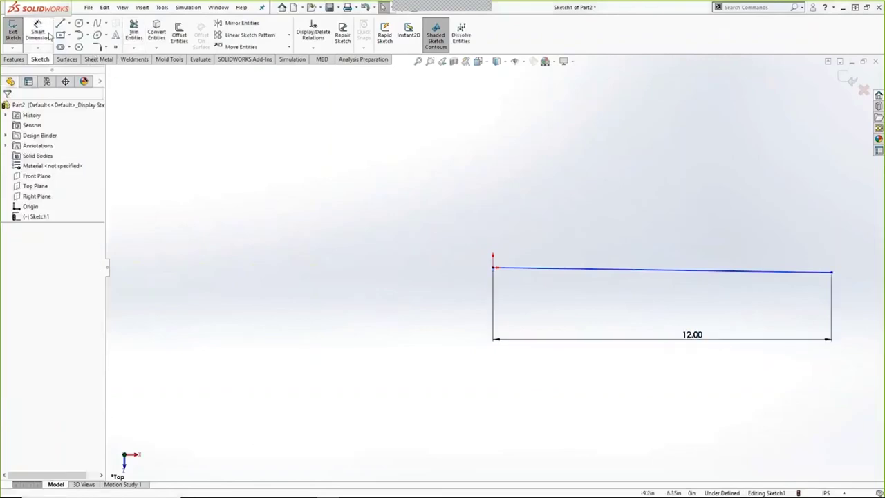
Sketch a vertical line about 5.29 in long upward from the free end of the 12 in line
key("l")
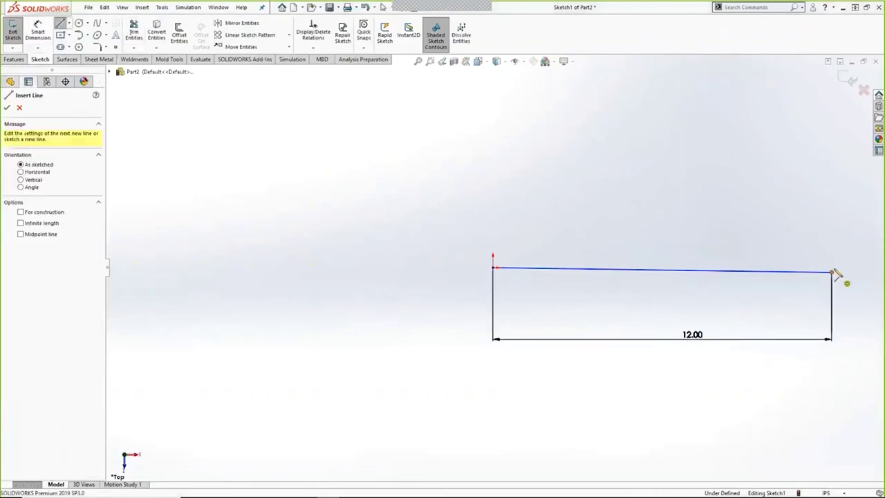
left_click(832, 272)
left_click(832, 123)
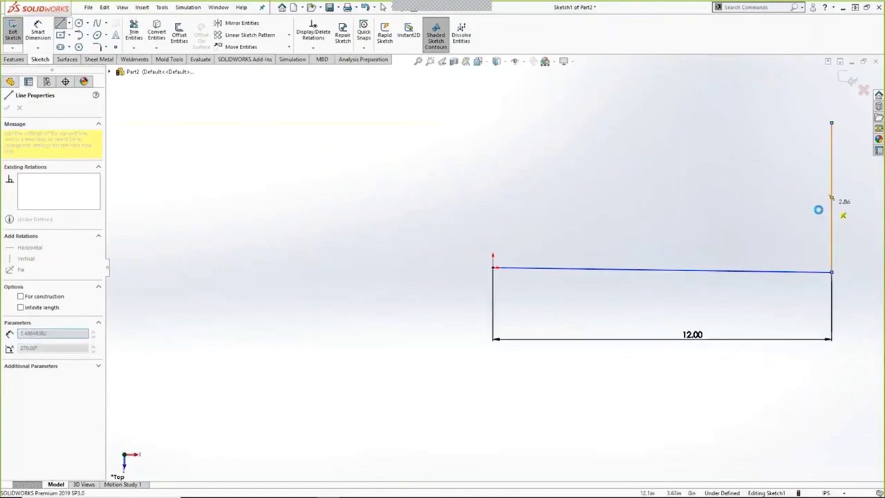
key("Escape")
Dimension the vertical line's length as 24 in
key("d")
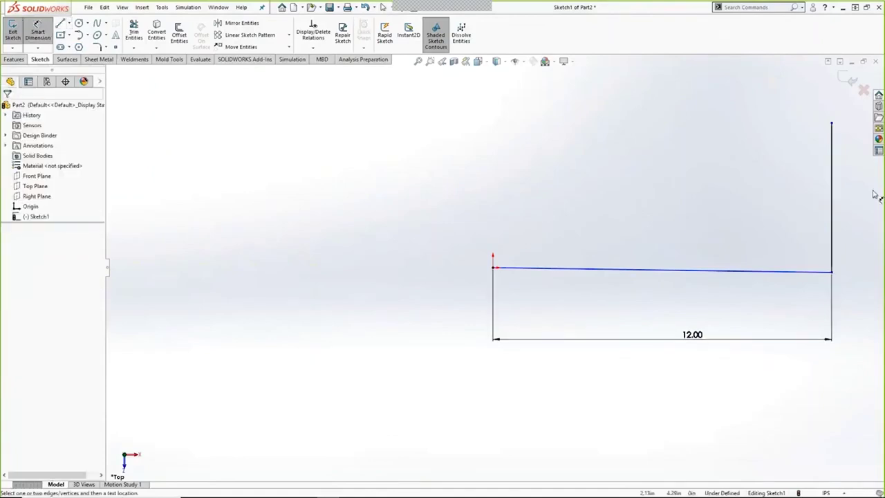
left_click(832, 199)
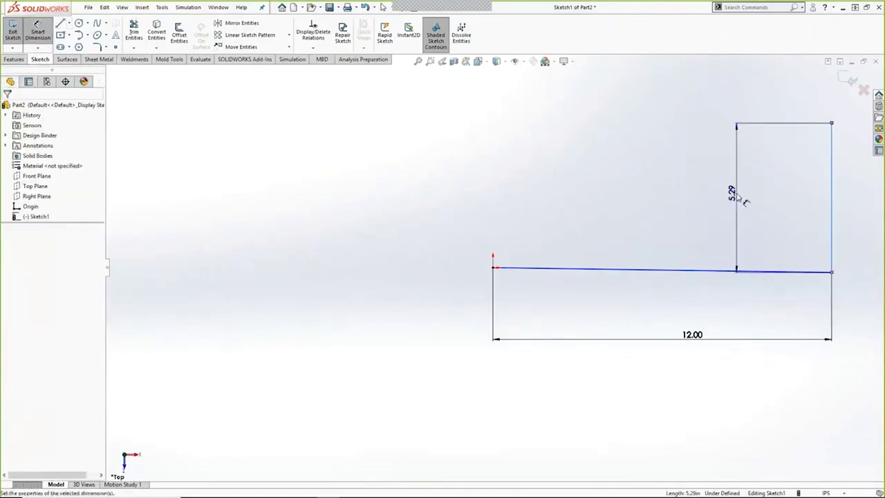
left_click(737, 195)
type("24")
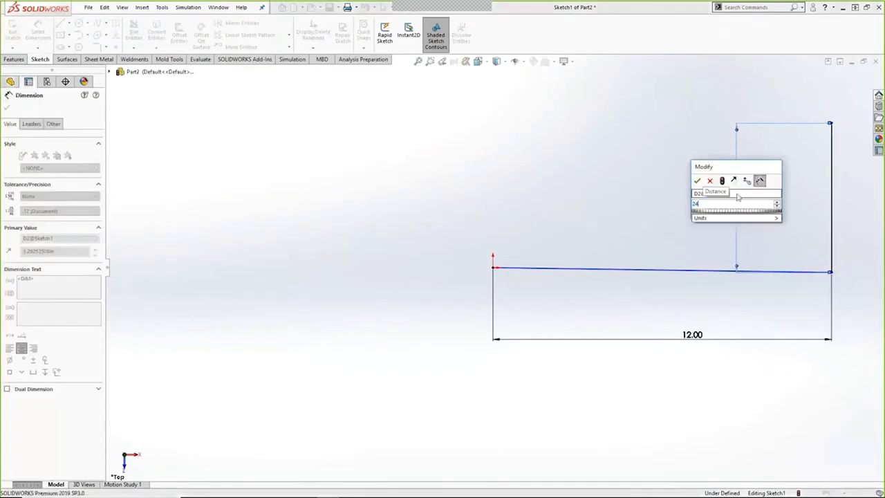
key("Return")
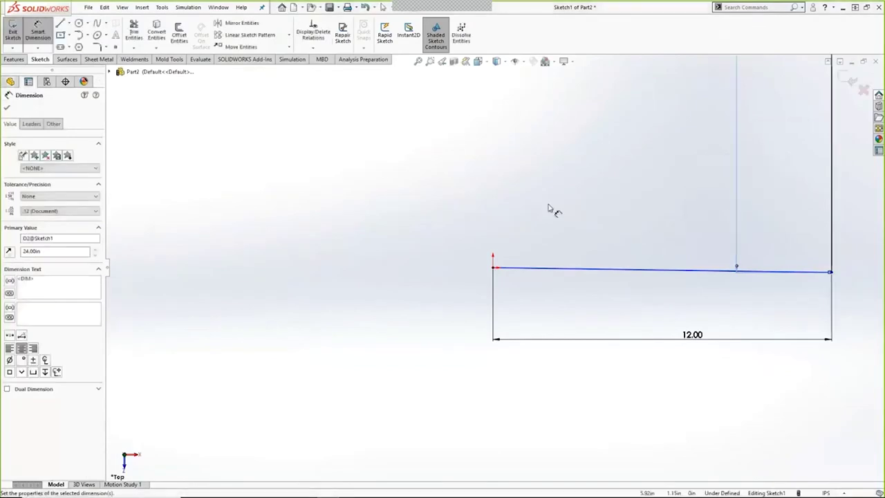
key("Escape")
Make the 12 in line horizontal with a sketch relation and exit the L-shaped path sketch
left_click(609, 272)
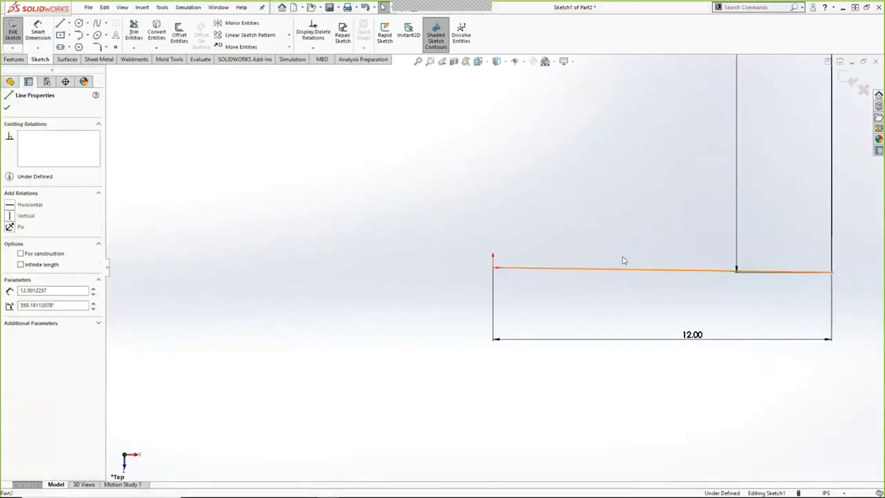
left_click(636, 226)
key("Escape")
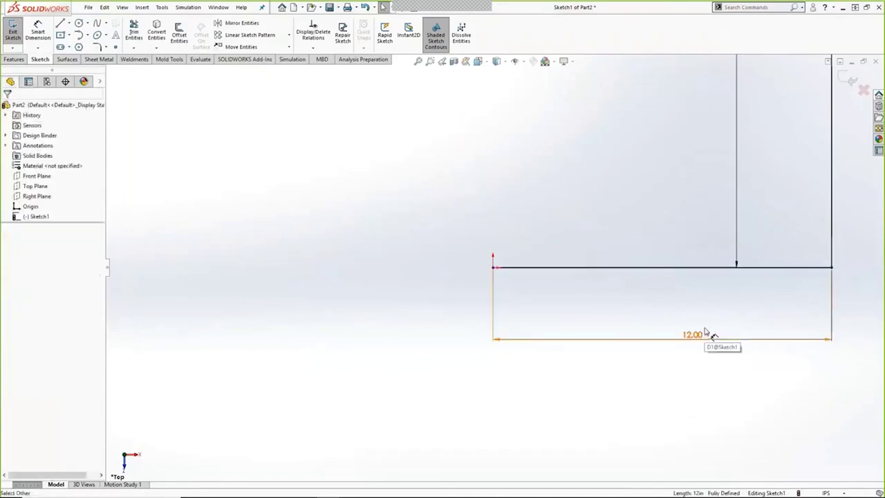
key("f")
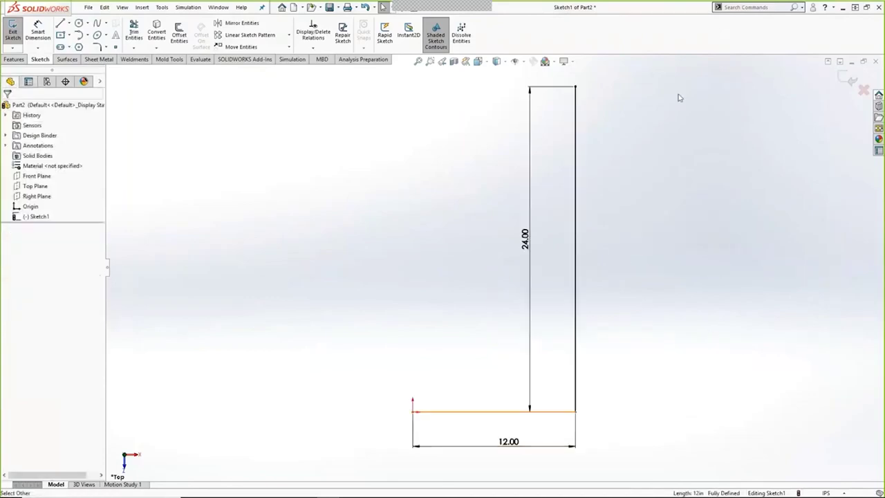
left_click(850, 81)
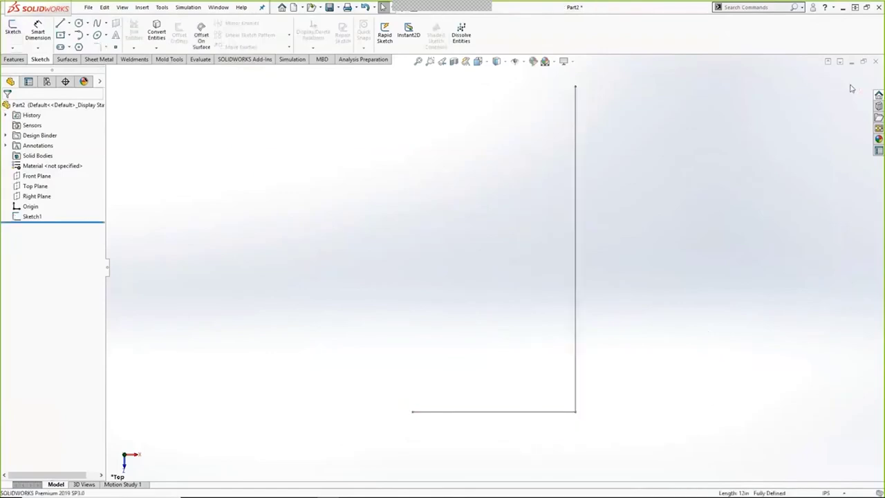
left_click(135, 59)
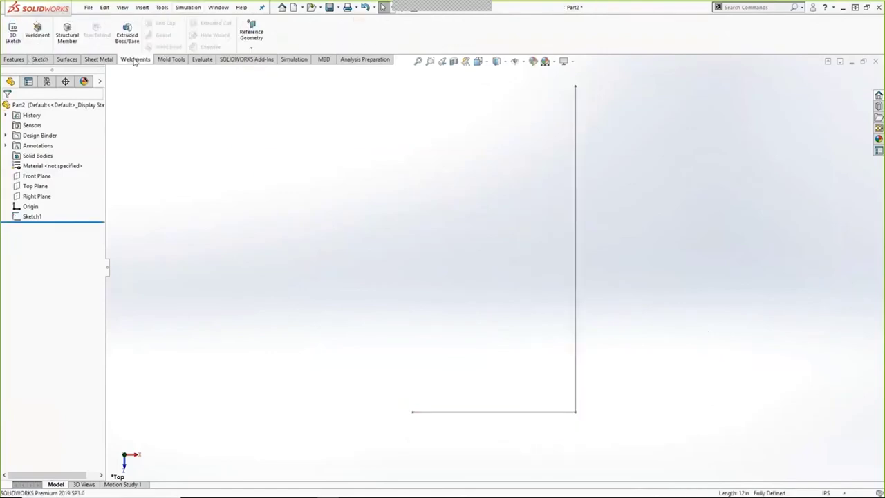
left_click(67, 35)
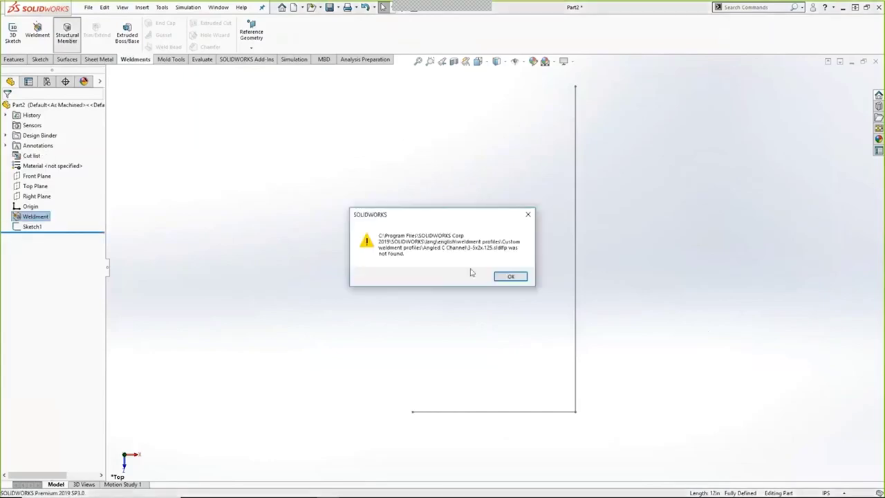
left_click(503, 277)
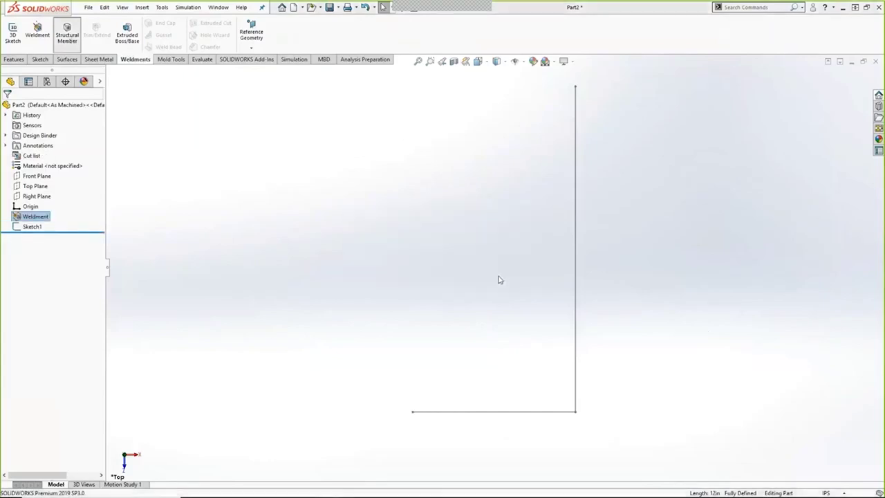
left_click(28, 174)
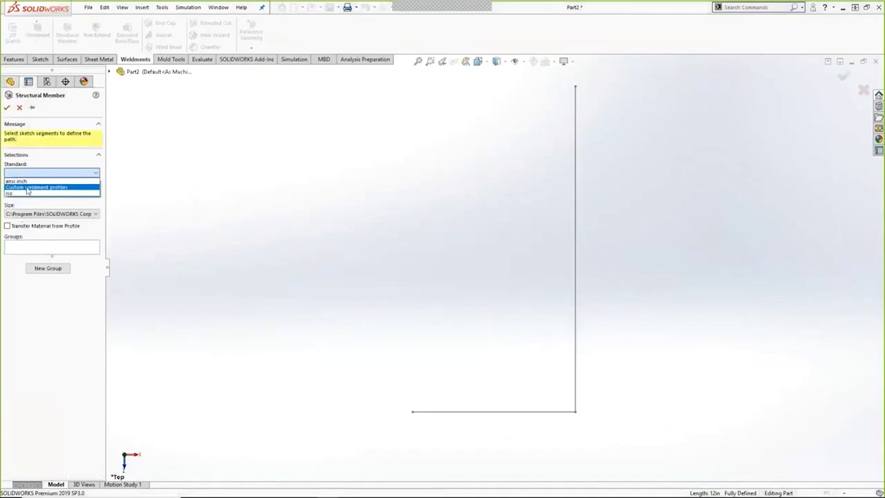
left_click(60, 188)
left_click(65, 195)
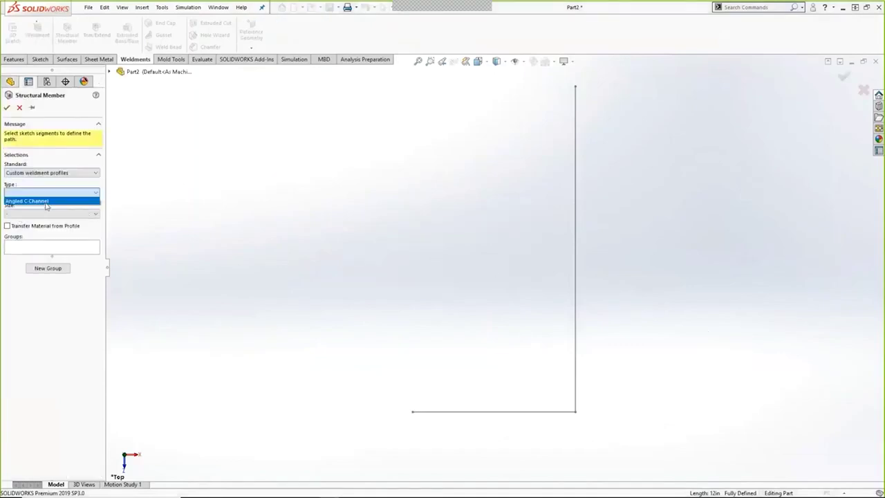
left_click(67, 201)
left_click(66, 215)
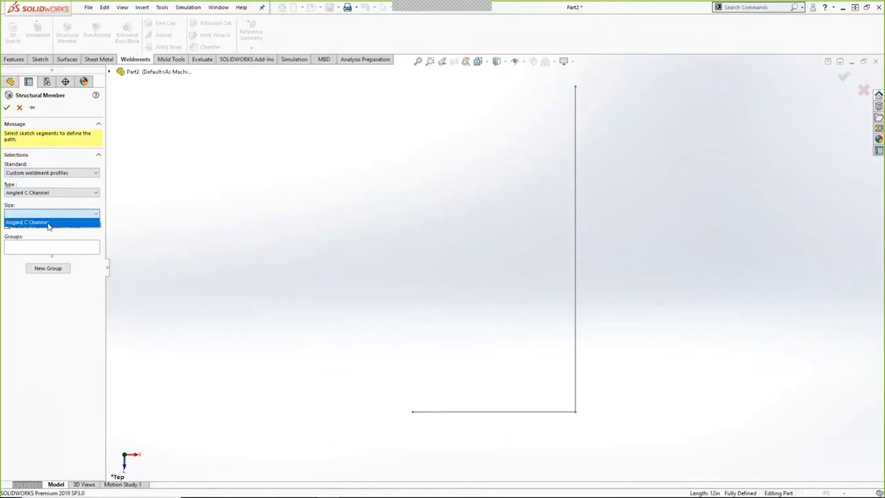
left_click(50, 222)
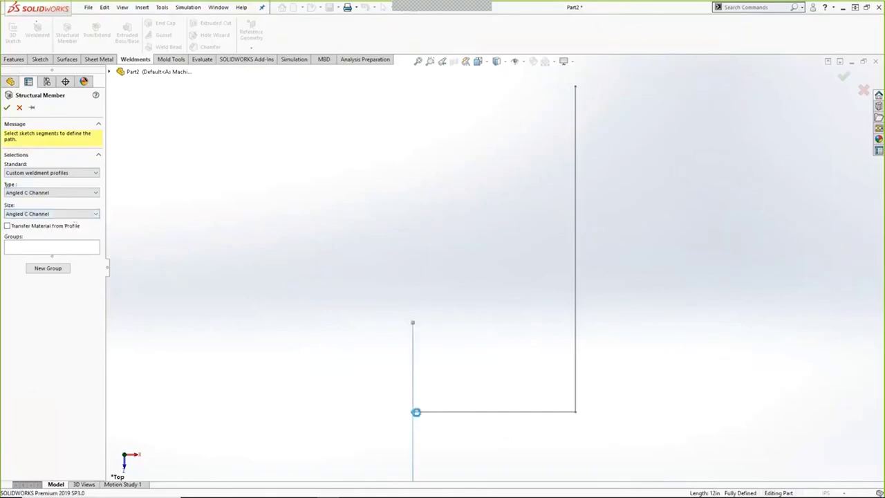
left_click(417, 412)
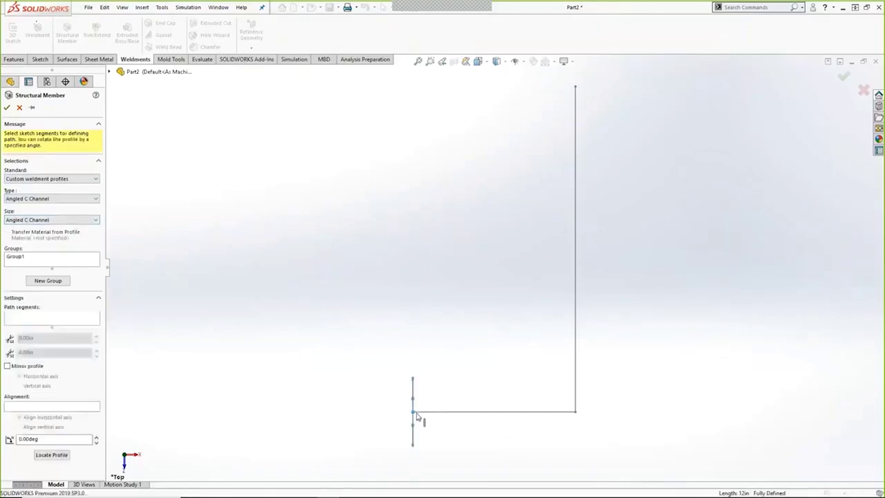
left_click(19, 108)
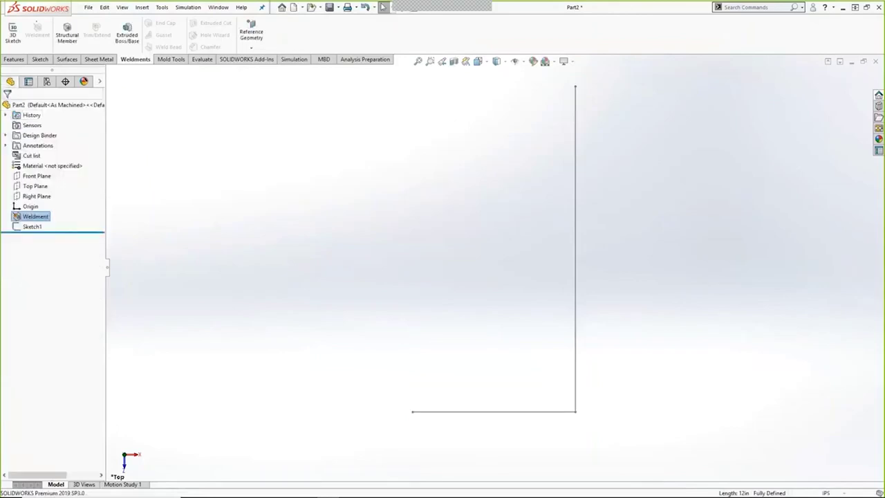
In File Explorer, move Angled C Channel.SLDLFP out of the Angled C Channel folder into its parent Custom weldment profiles folder
key("alt+Tab")
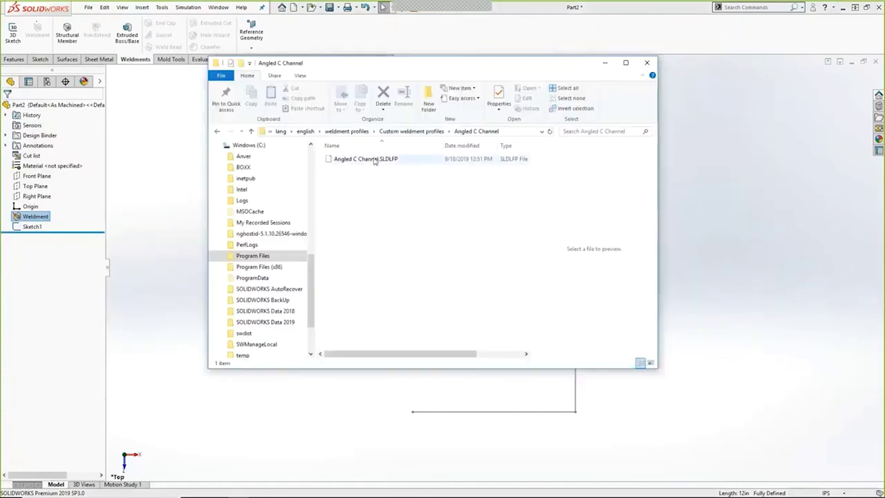
left_click(372, 158)
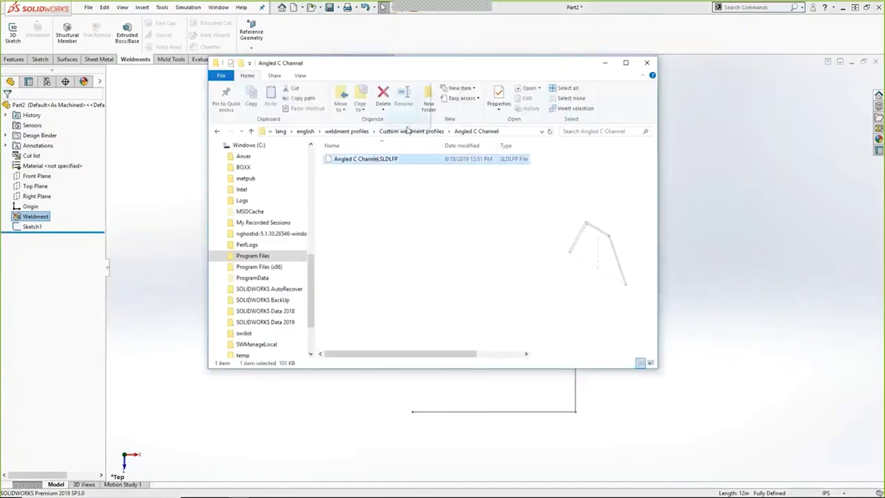
left_click_drag(409, 132, 407, 132)
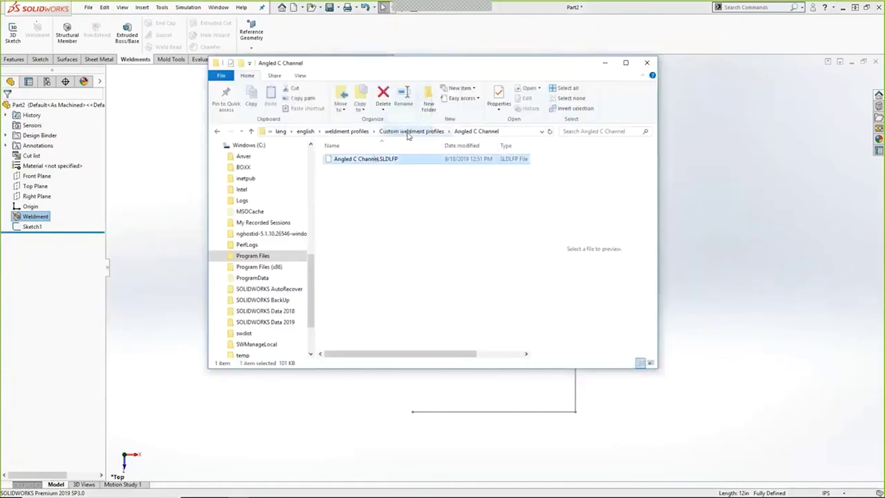
left_click(135, 220)
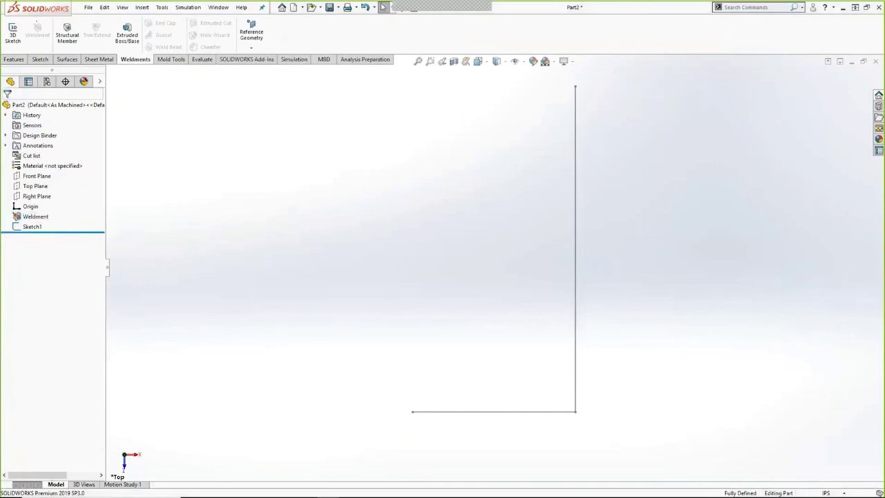
key("alt+Tab")
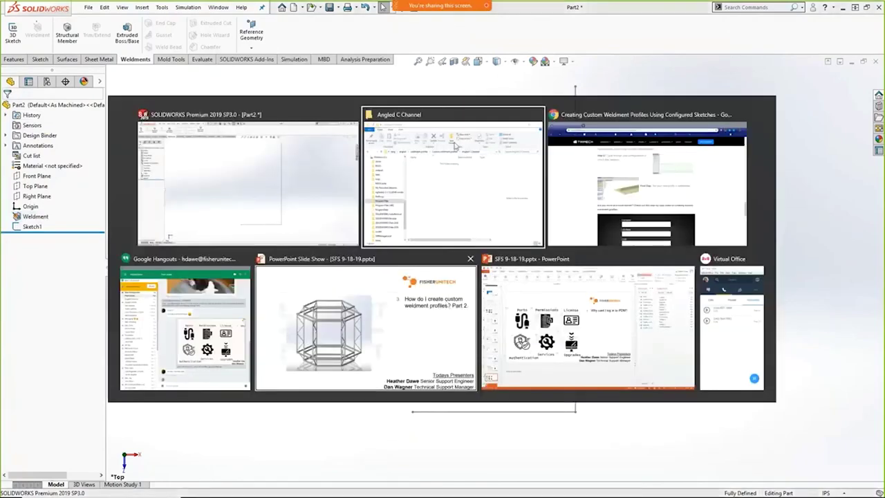
left_click(414, 132)
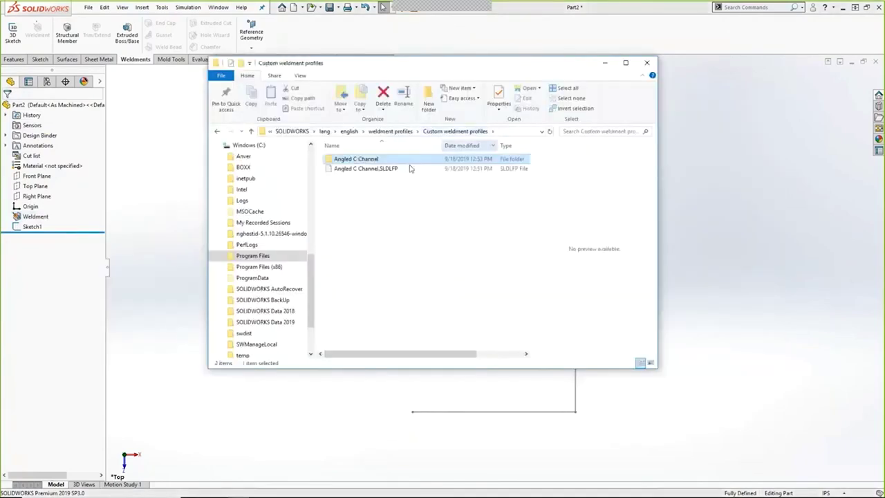
left_click(162, 193)
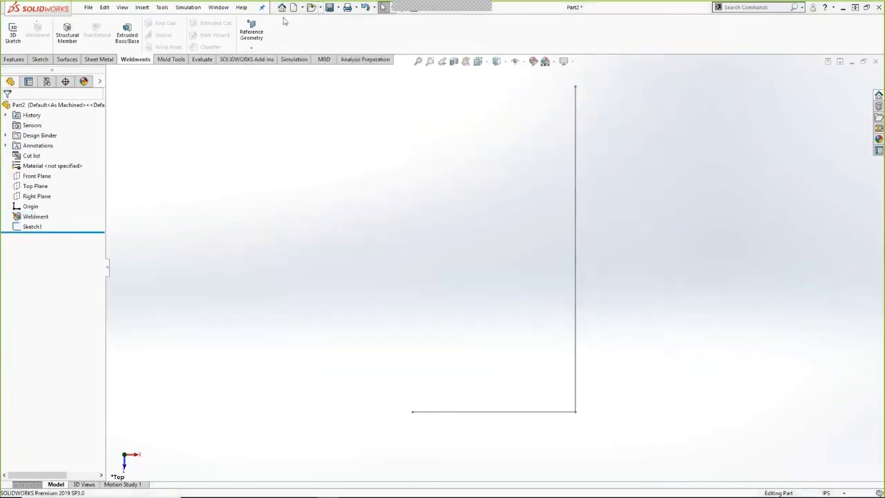
Start a structural member using Custom weldment profiles, type Angled C Channel - Configured, size 2-5x3
left_click(74, 34)
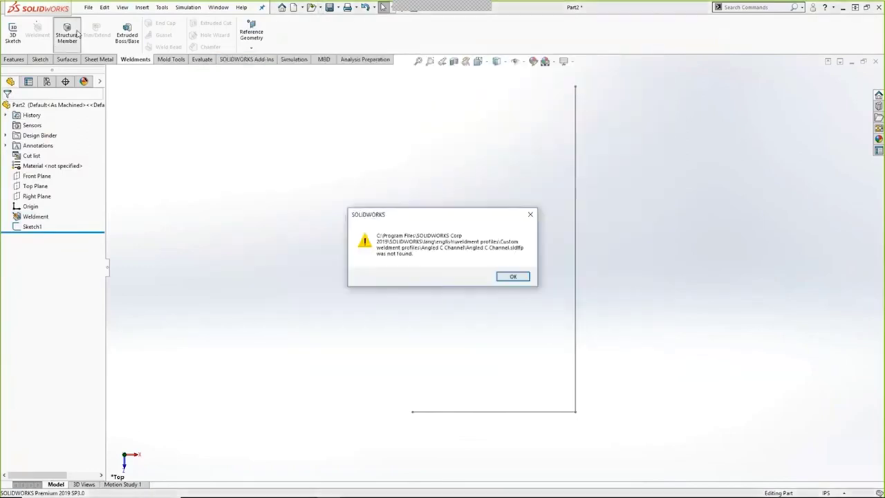
left_click(511, 277)
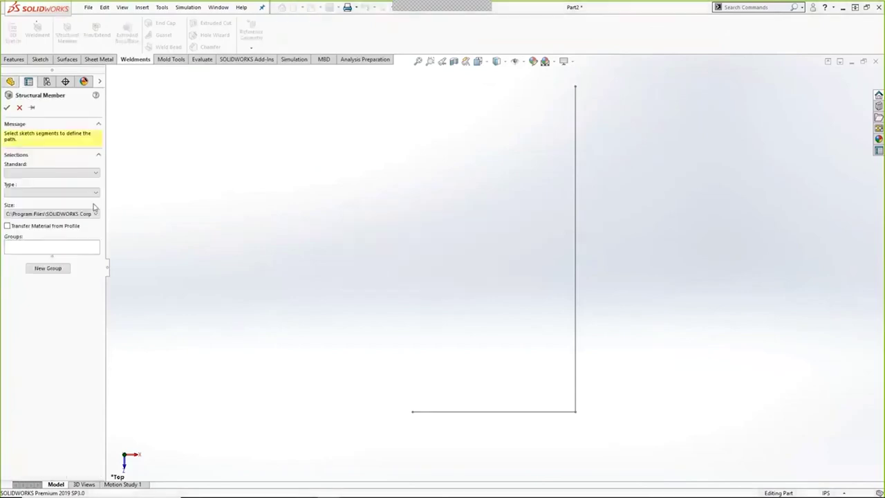
left_click(52, 173)
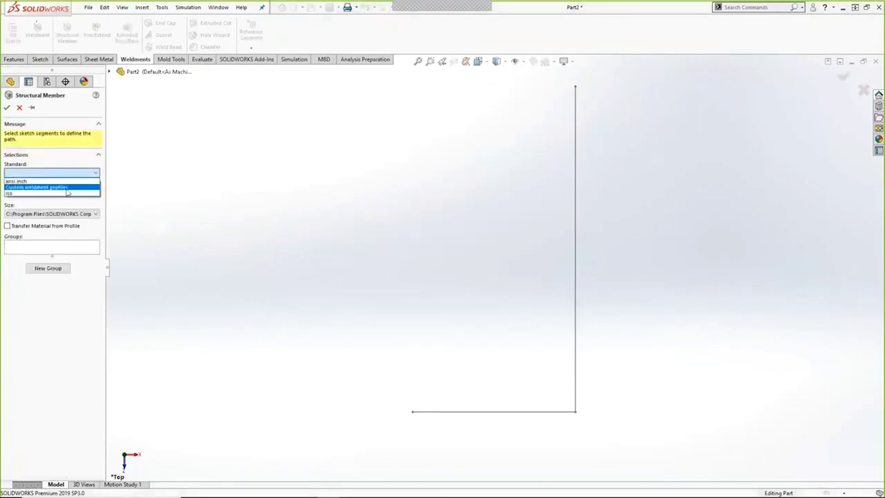
left_click(66, 187)
left_click(65, 192)
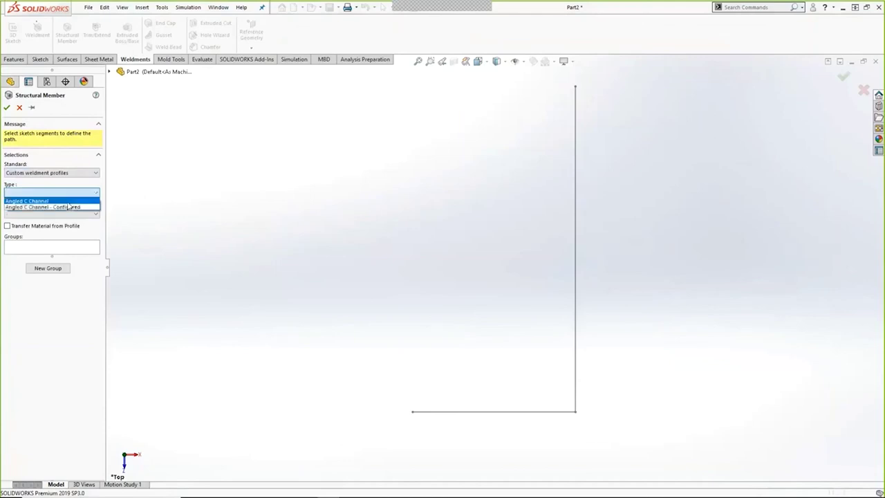
left_click(69, 201)
left_click(74, 192)
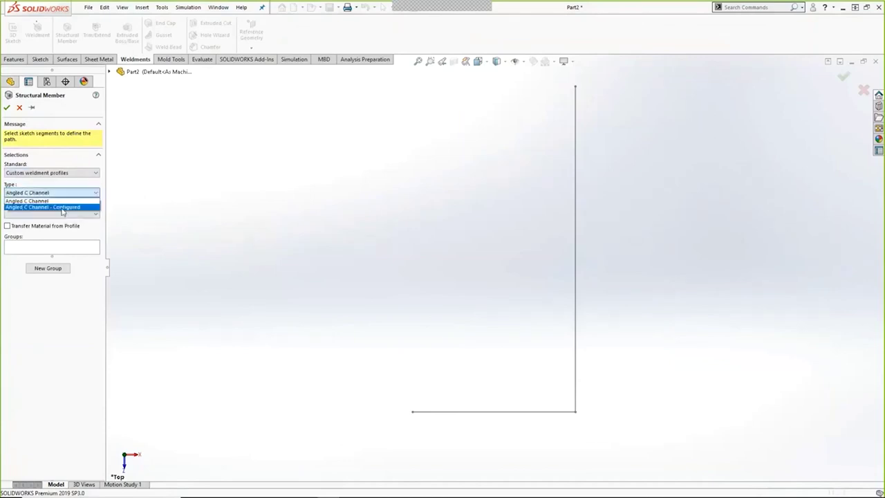
left_click(69, 201)
left_click(70, 214)
left_click(36, 222)
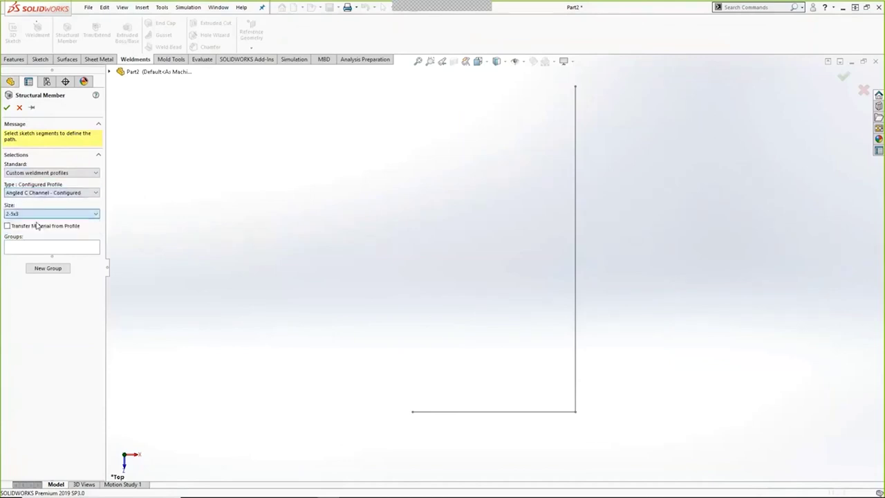
Assign the 12 in and 24 in lines of the L-shaped sketch as the structural member's path
left_click(421, 412)
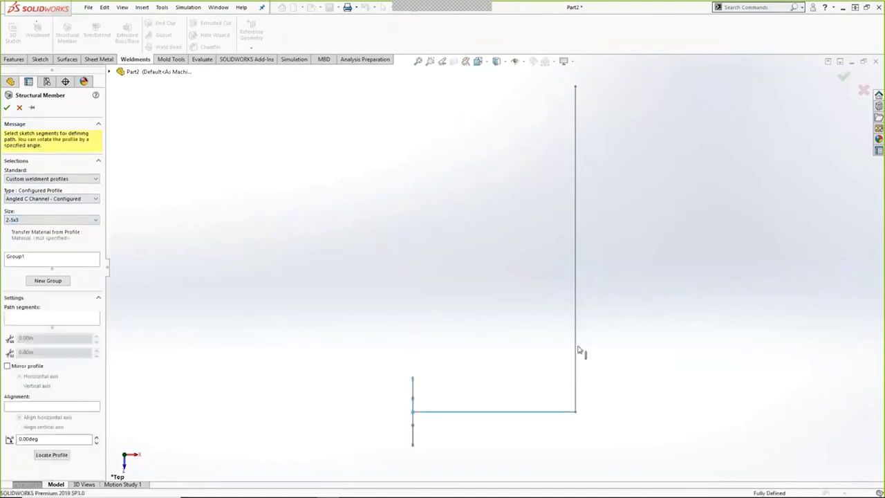
left_click(577, 350)
middle_click_drag(580, 351, 597, 164)
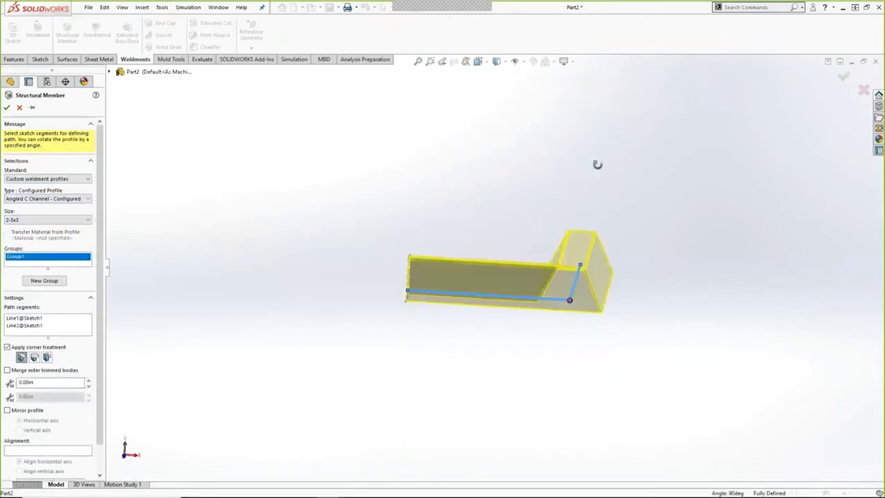
Set the configured Angled C Channel's size to 4-5x2 and inspect the member preview
left_click(84, 221)
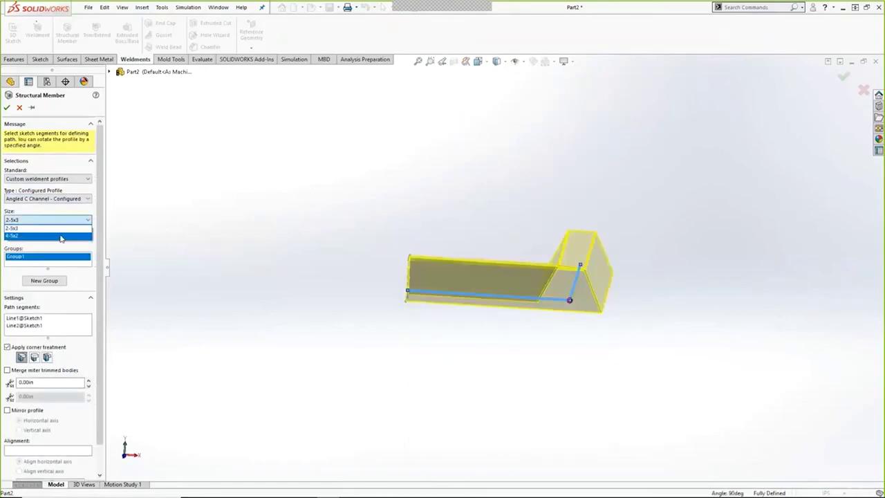
left_click(61, 236)
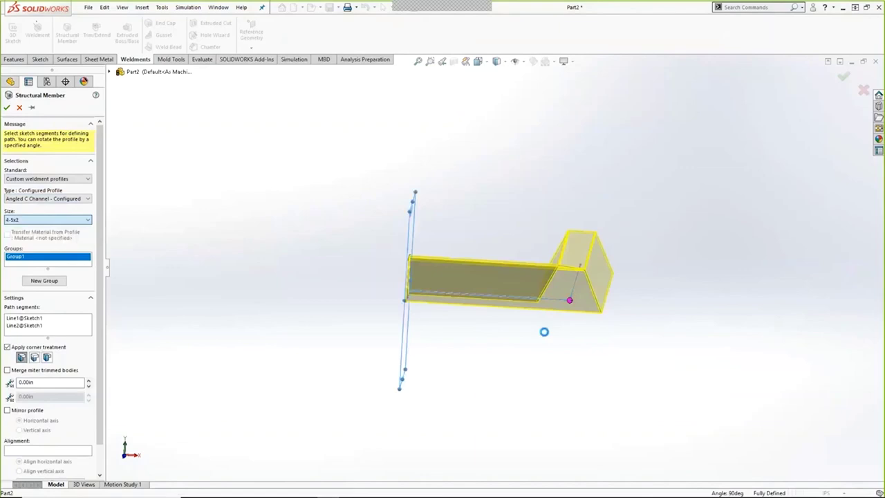
middle_click_drag(478, 381, 549, 336)
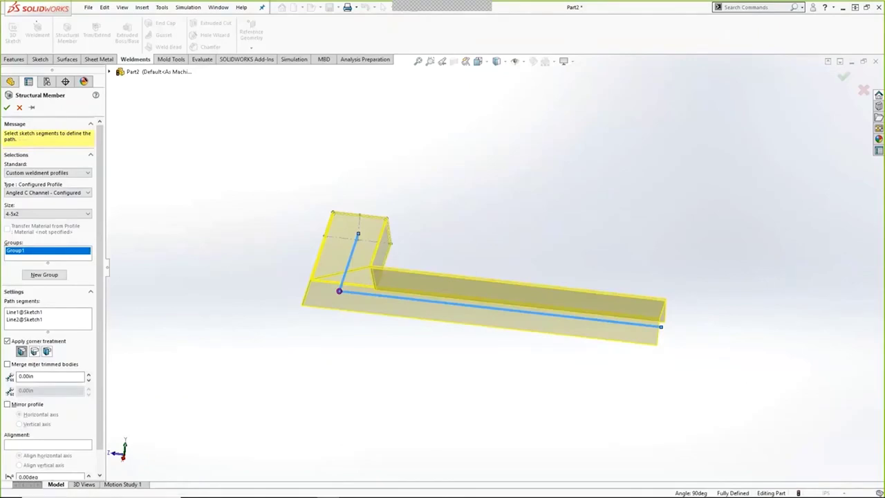
Check in File Explorer where Angled C Channel.SLDLFP is stored relative to the Angled C Channel folder, and close the window
key("alt+Tab")
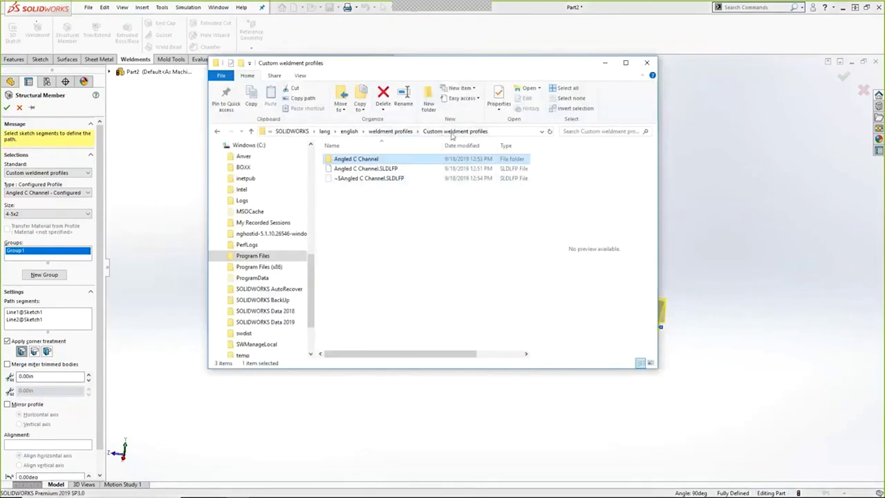
double_click(366, 162)
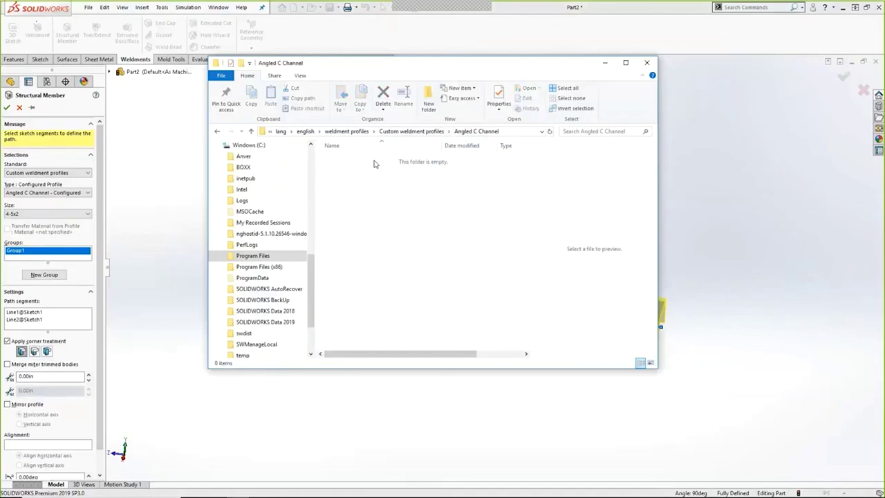
left_click(427, 133)
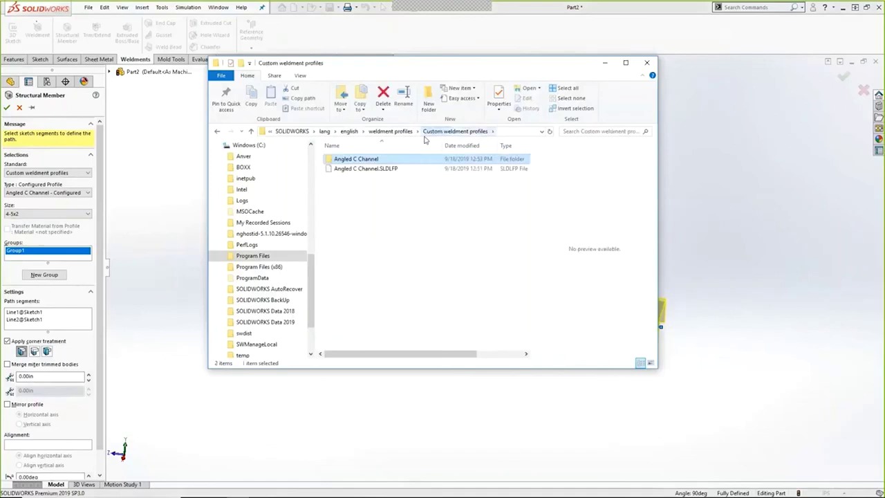
left_click(358, 173)
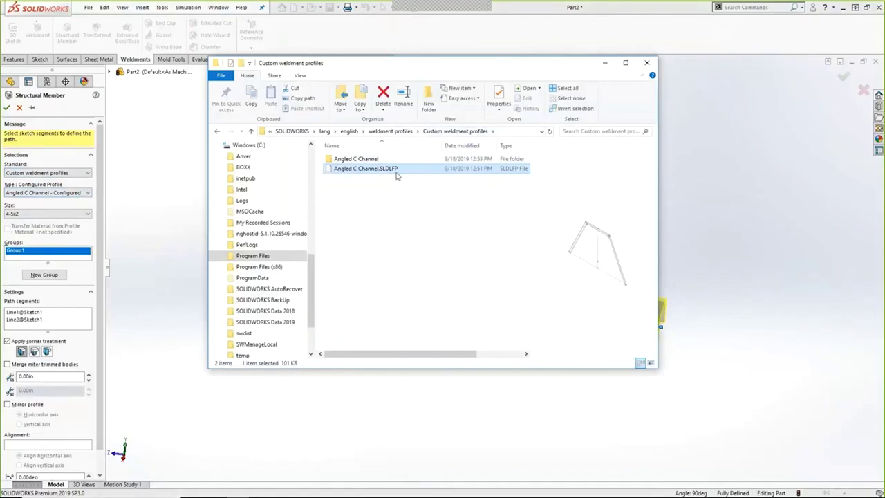
left_click(644, 64)
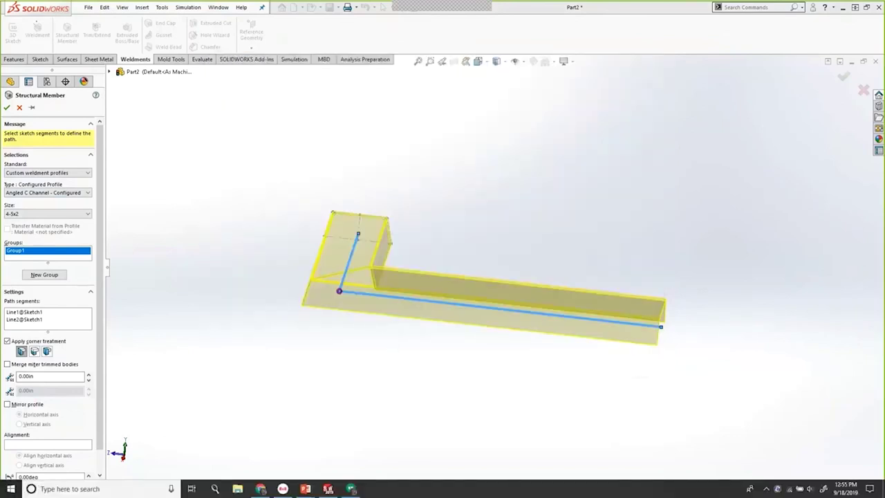
Switch to the running PowerPoint slide show and advance to the question-mark slide
mouse_move(305, 488)
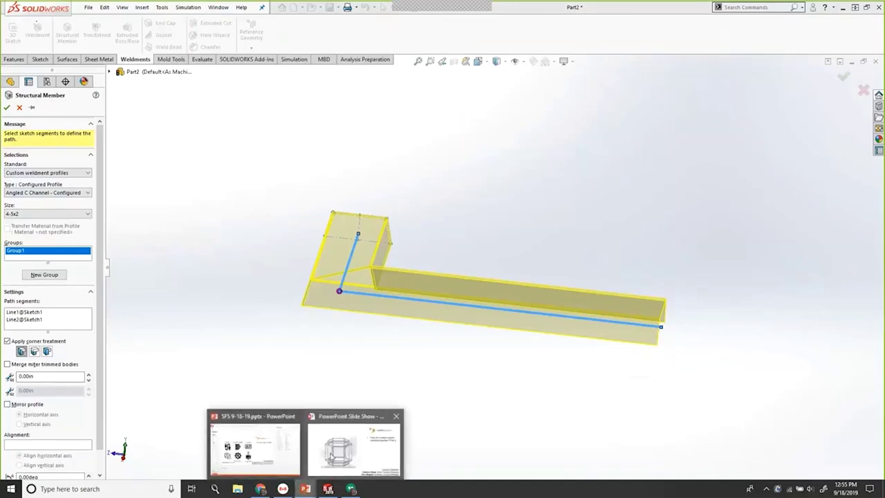
left_click(353, 450)
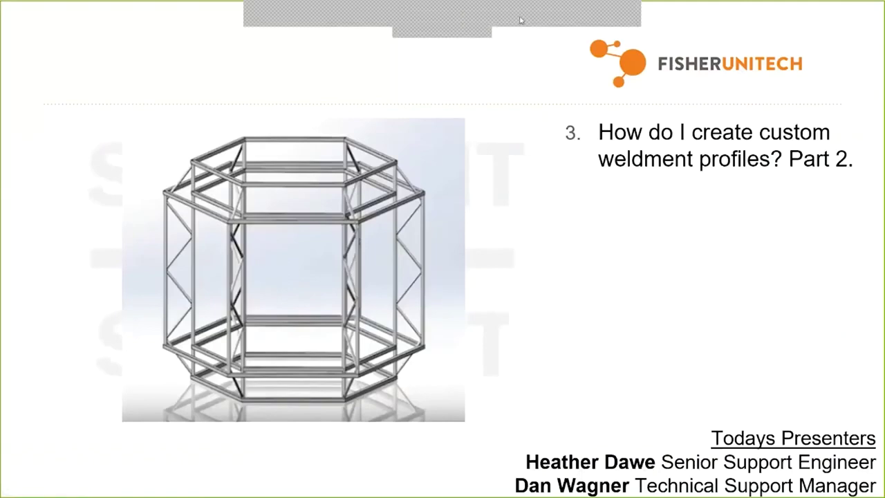
left_click(565, 266)
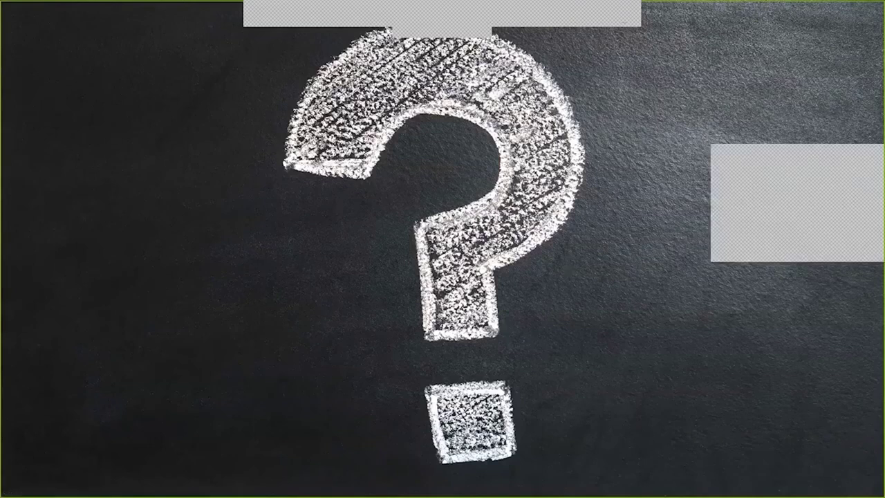
left_click(619, 15)
left_click(630, 41)
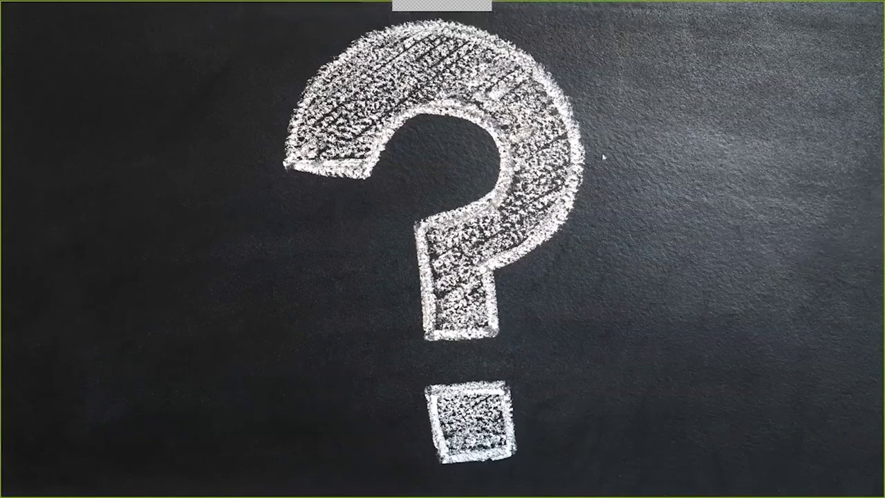
mouse_move(526, 14)
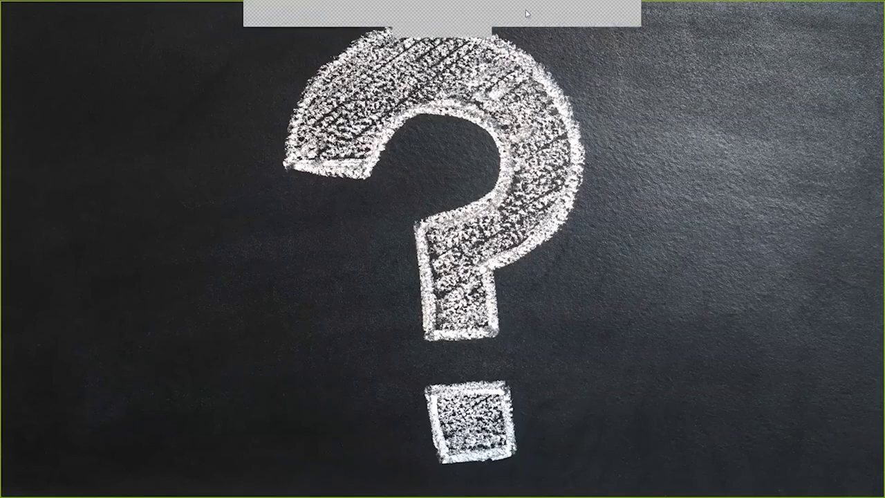
mouse_move(741, 129)
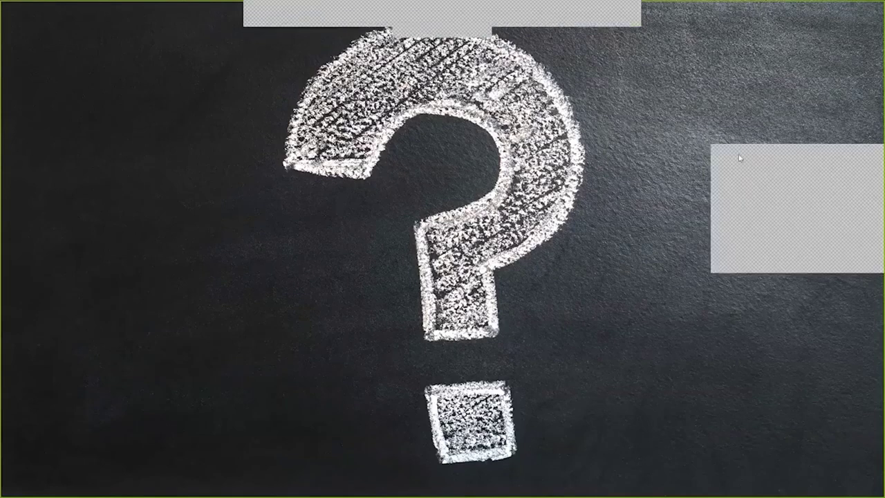